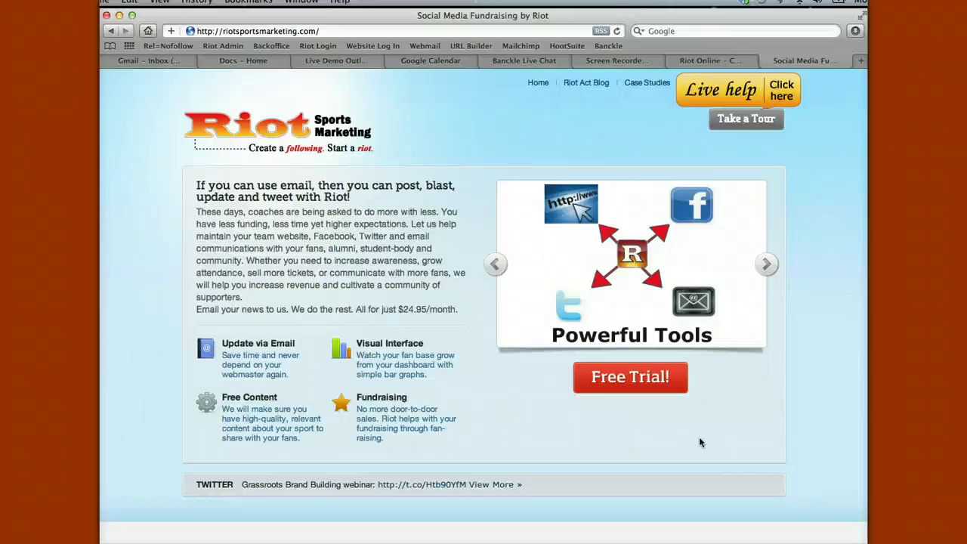
- Start a Riot free trial and begin the registration form at the organization name
left_click(631, 379)
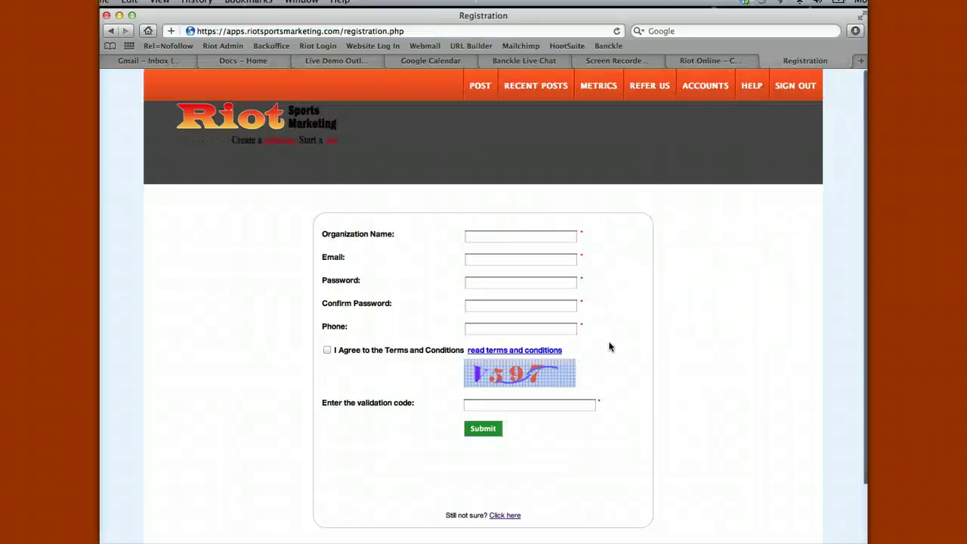
left_click(517, 235)
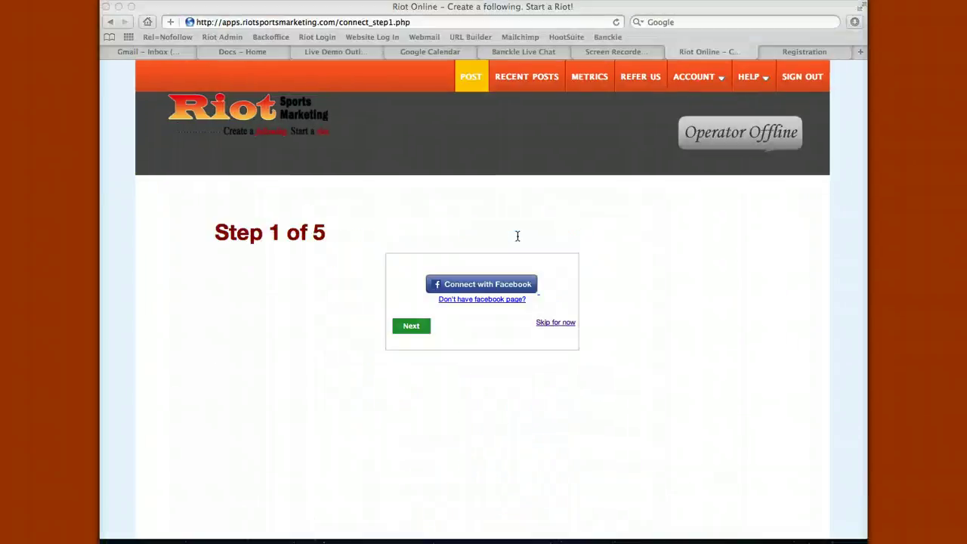
- Connect the Cavalier Wrestling Club Facebook page and grant Riot permission
left_click(481, 287)
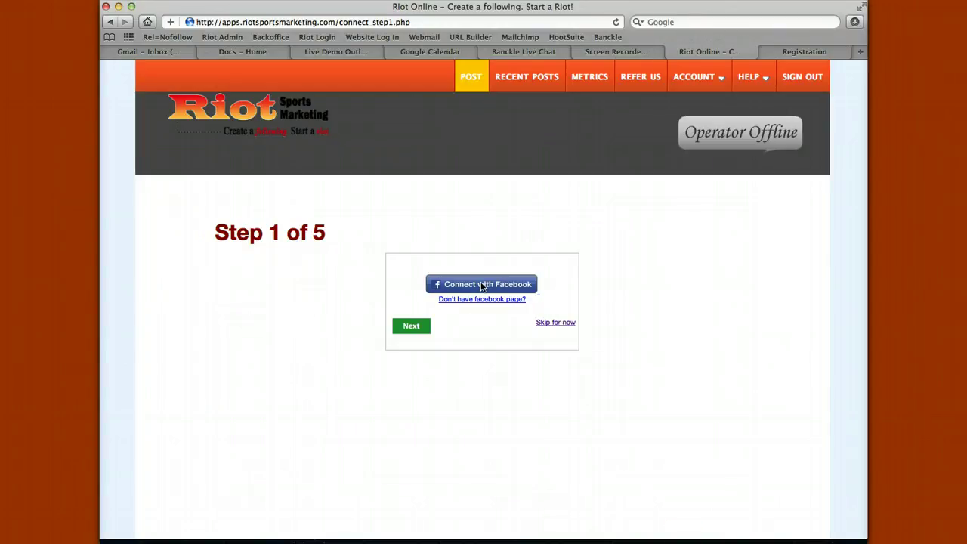
left_click(481, 287)
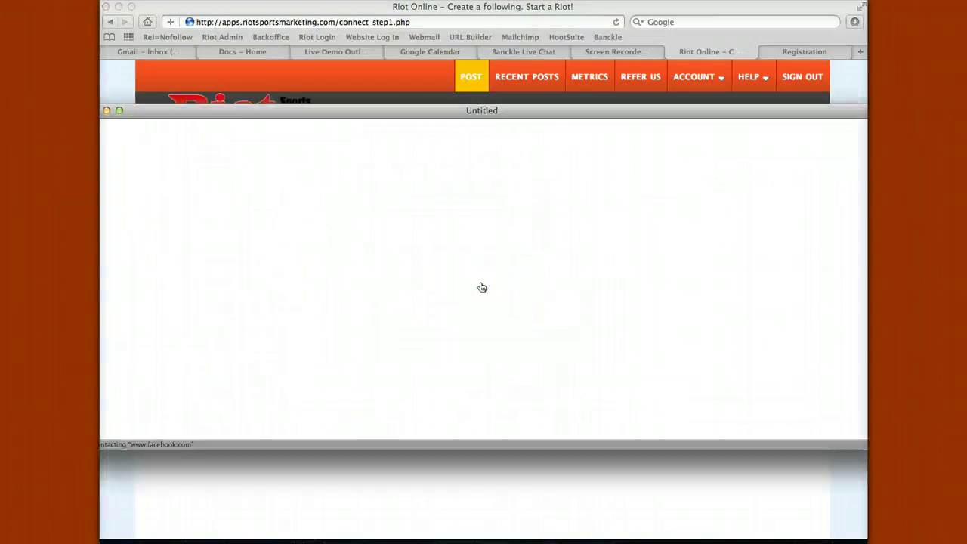
left_click(227, 398)
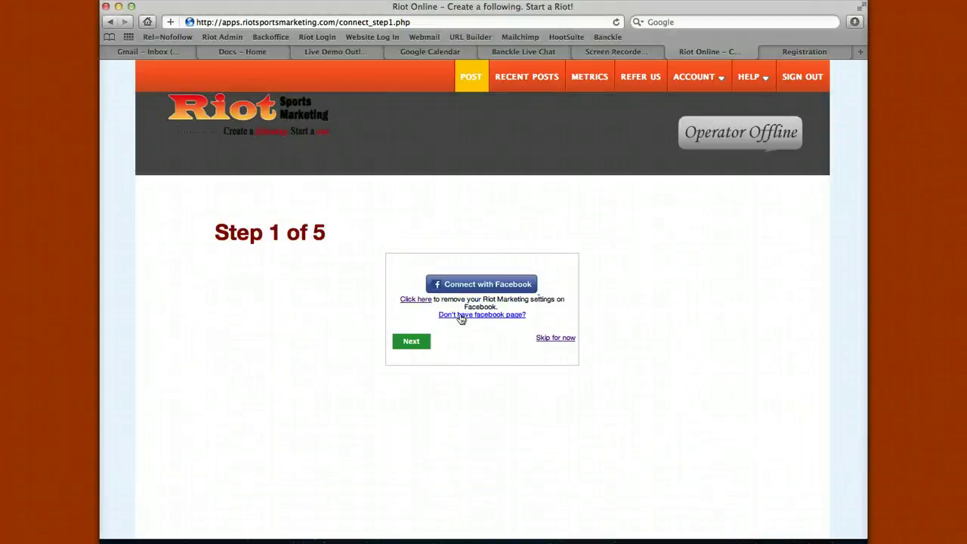
left_click_drag(439, 314, 528, 317)
- Advance to the Twitter step, authorize the app on the club's Twitter account, and continue
left_click(511, 315)
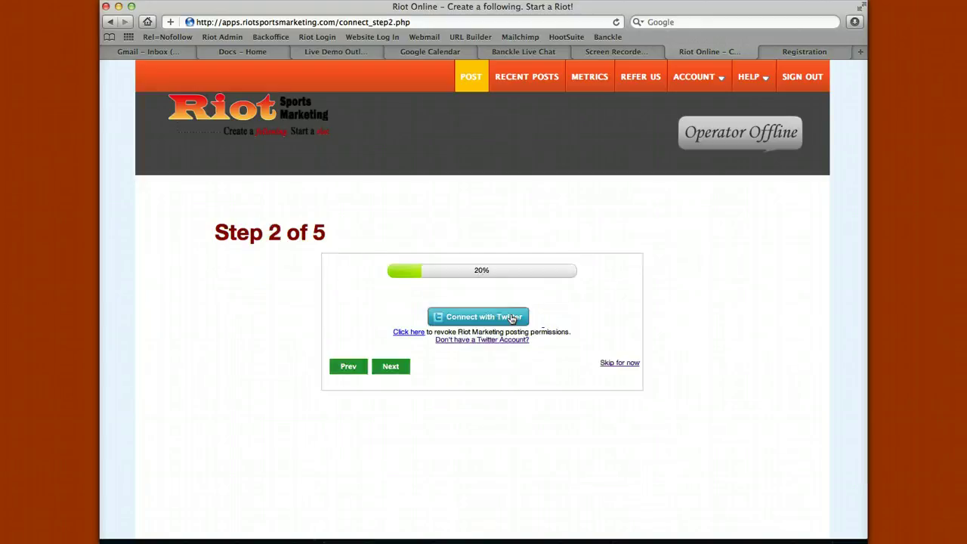
left_click(476, 317)
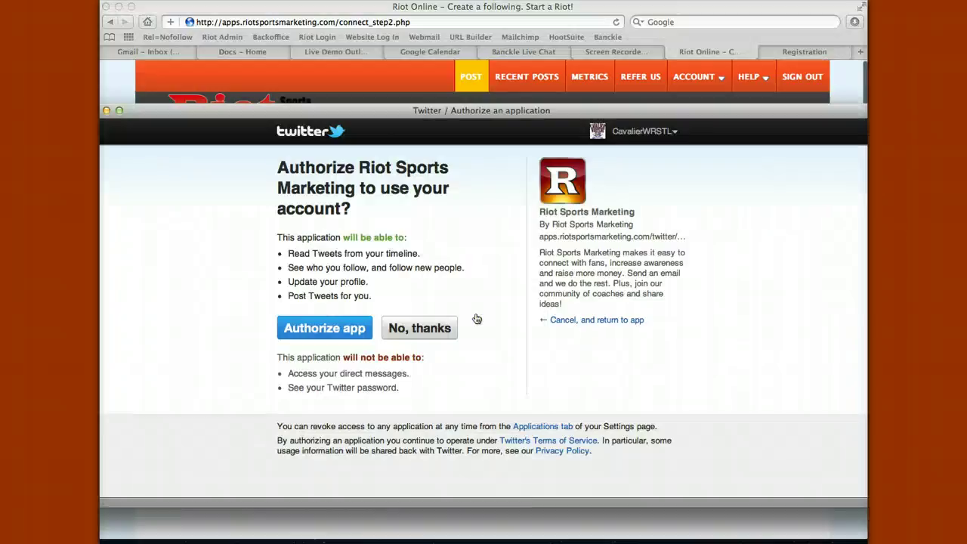
left_click(350, 326)
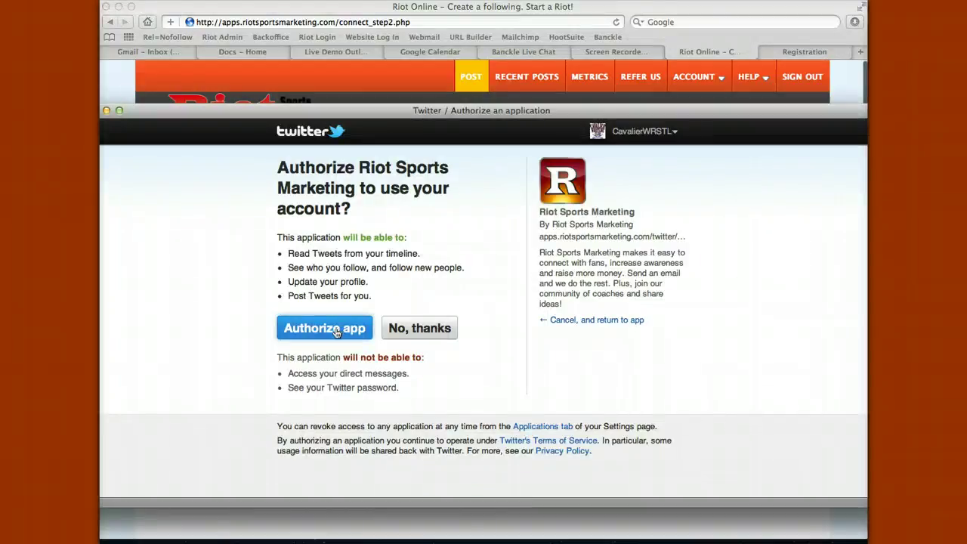
left_click(339, 330)
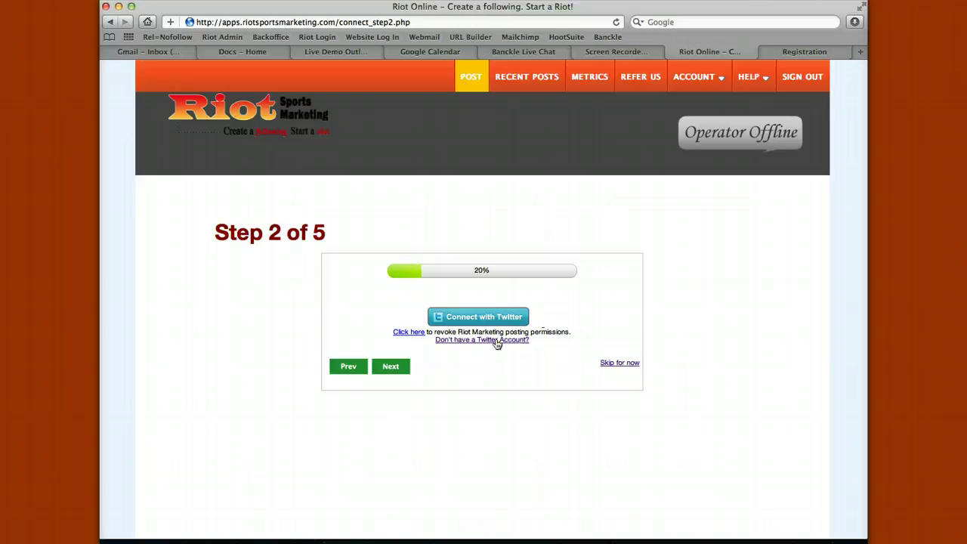
left_click(400, 366)
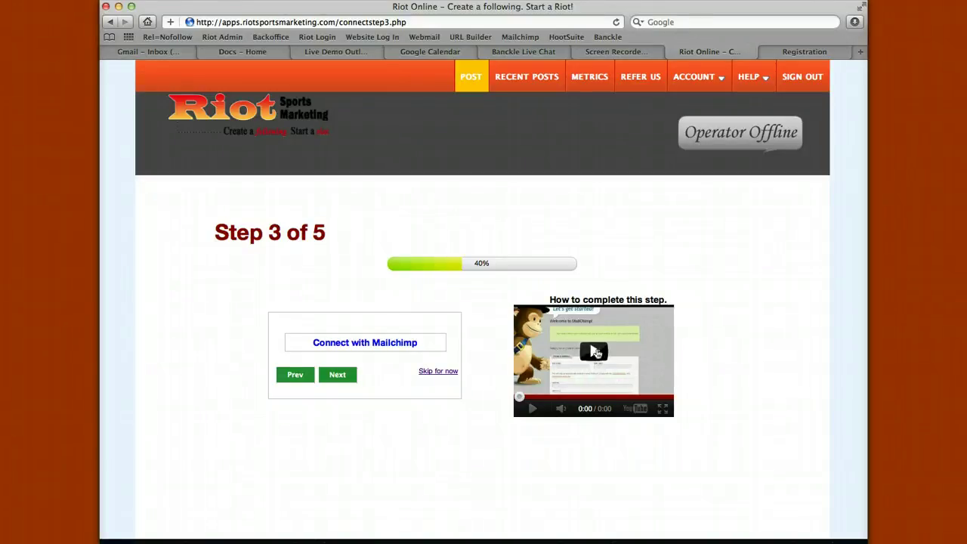
- Open MailChimp's account sign-up page from the Mailchimp connect step, then close it
left_click(361, 337)
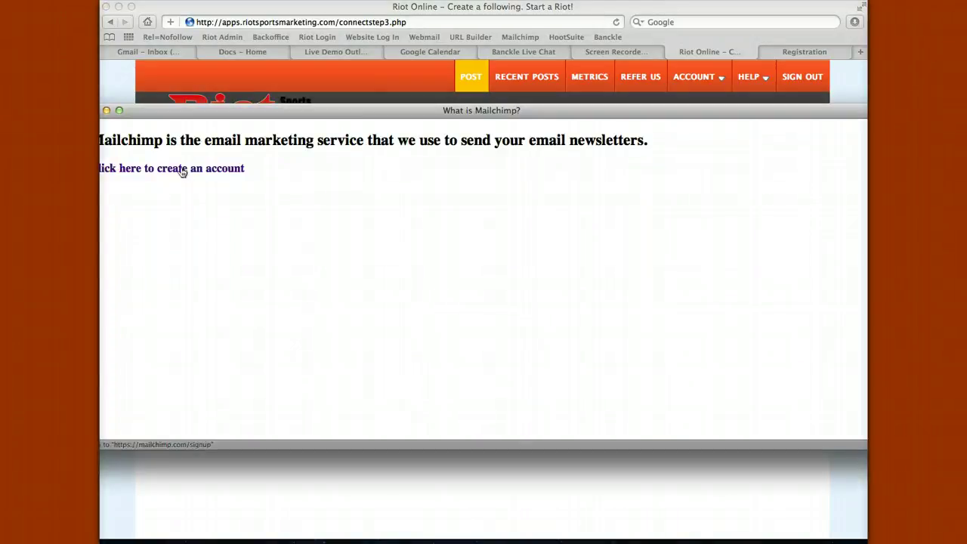
left_click(182, 169)
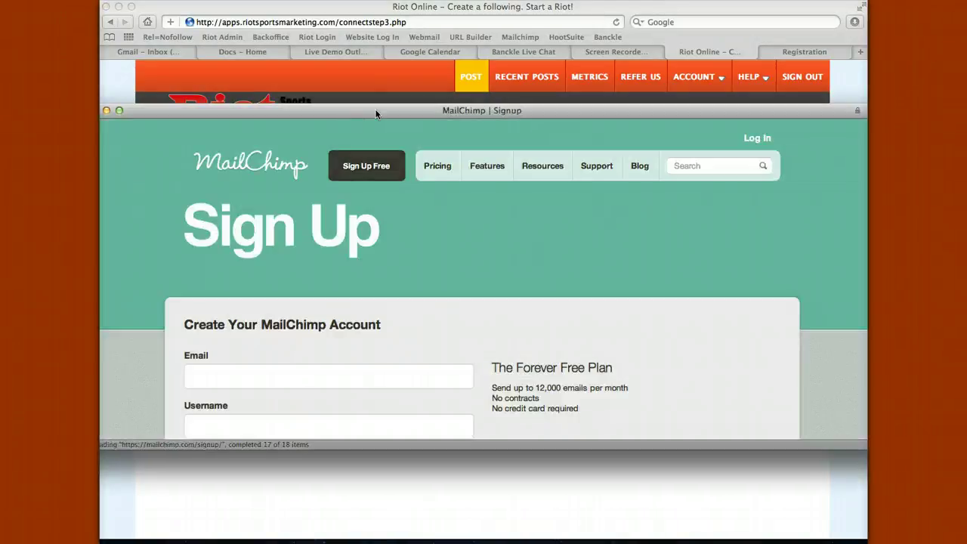
left_click_drag(377, 112, 378, 62)
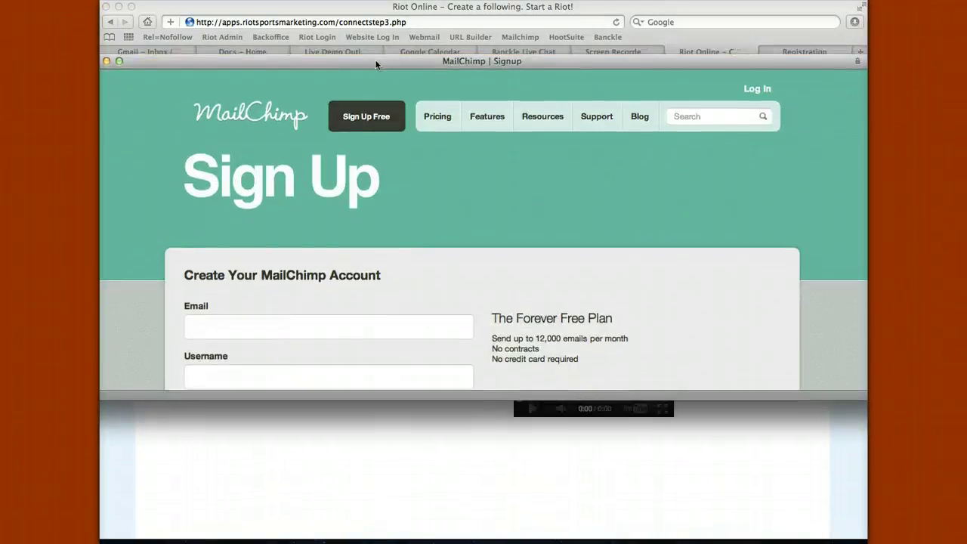
left_click(106, 60)
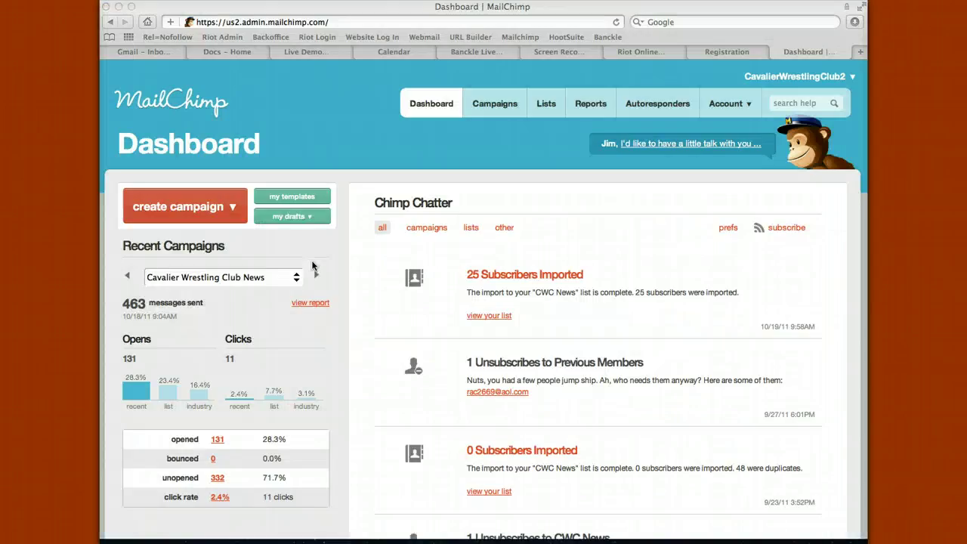
left_click(729, 105)
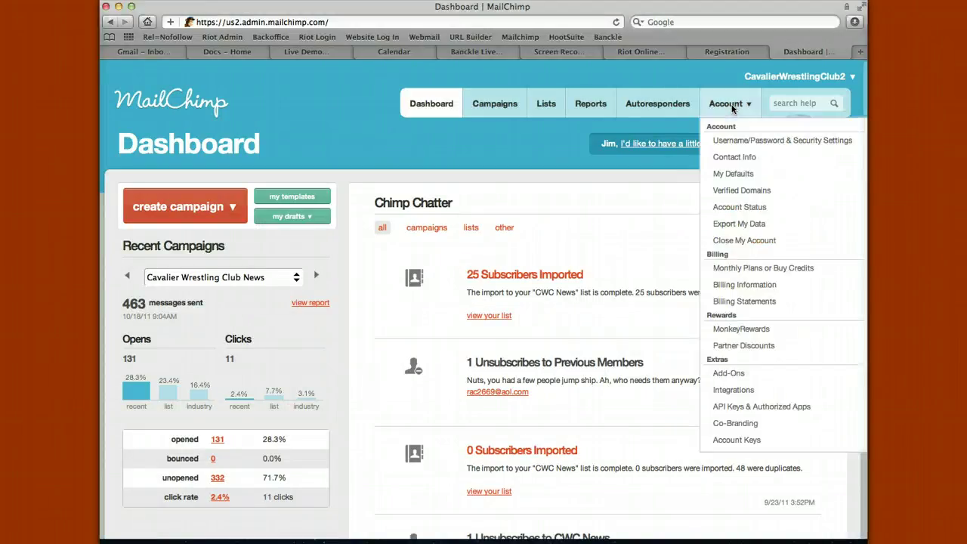
left_click(724, 439)
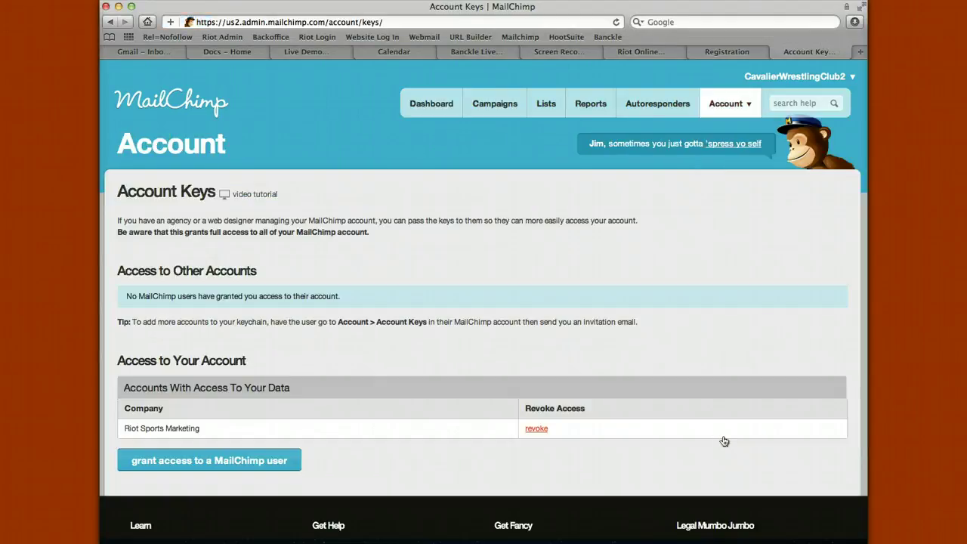
left_click(254, 460)
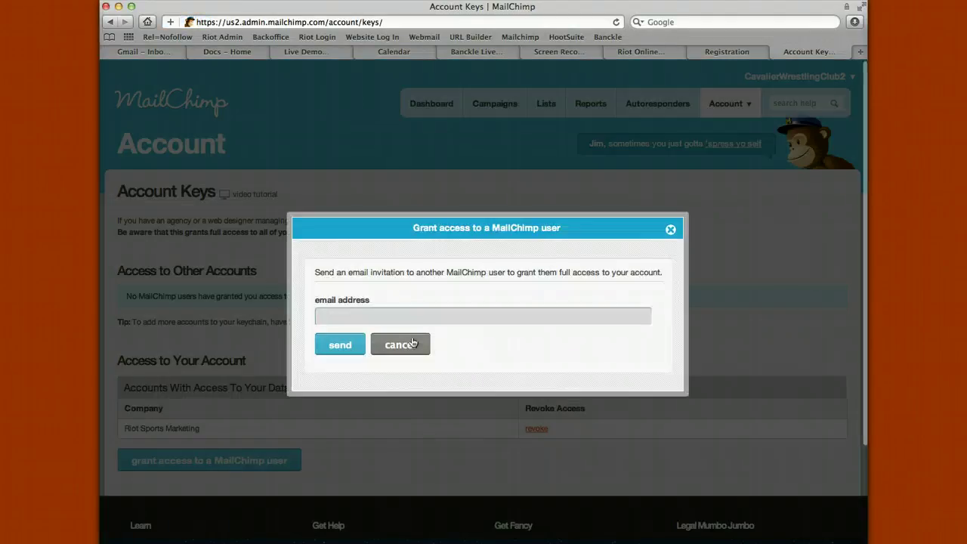
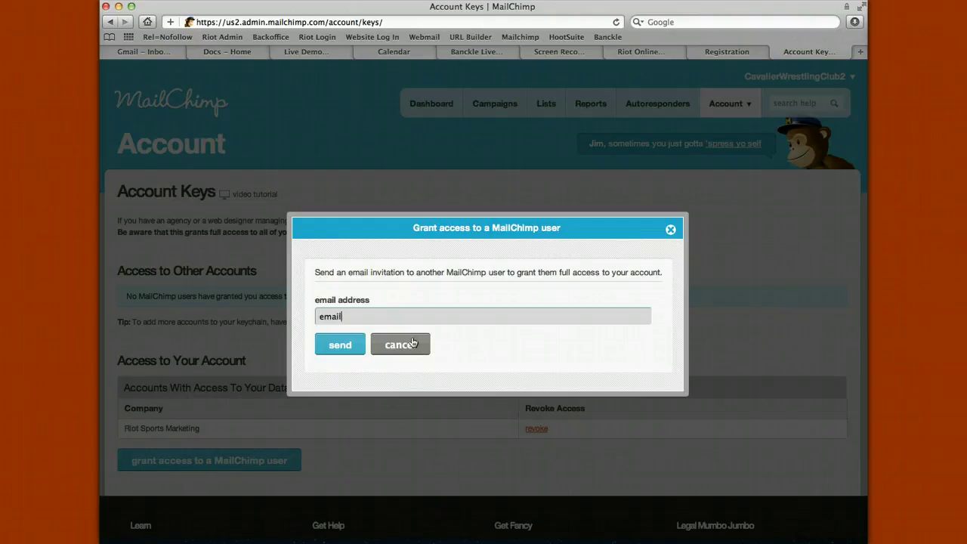
left_click(341, 345)
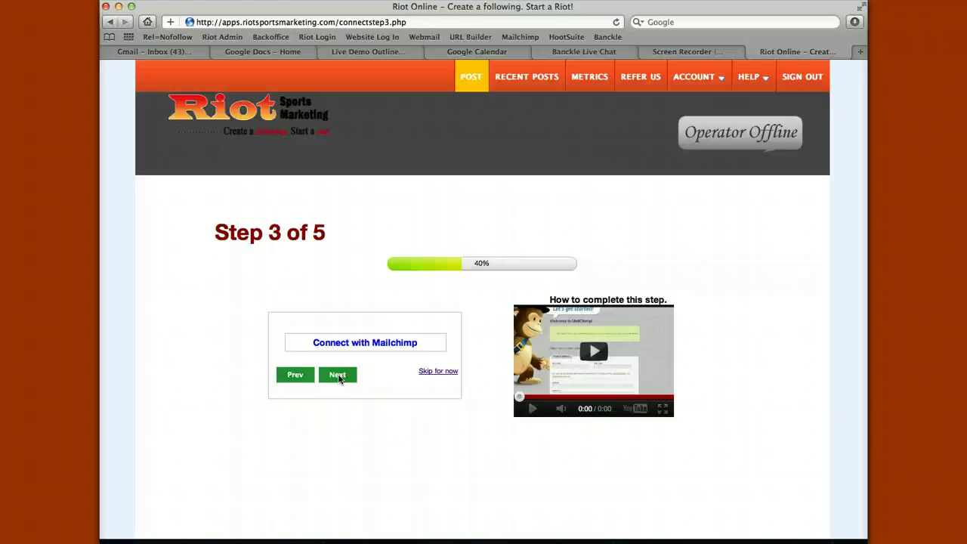
- Advance from the Mailchimp step to the Step 4 team details page
left_click(338, 376)
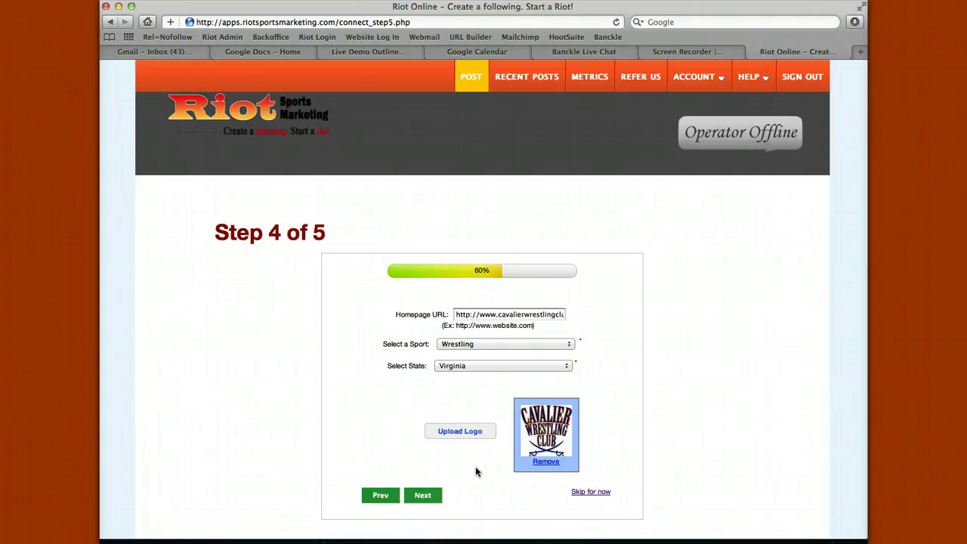
- Open the Step 5 billing form and select the $275 / year plan
left_click(422, 495)
scroll(421, 500, "down", 5)
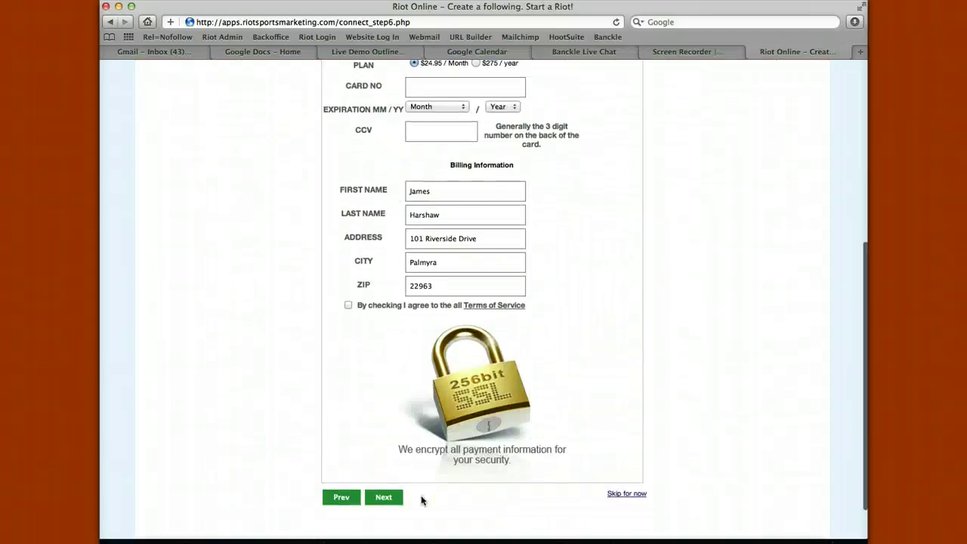
scroll(422, 500, "up", 5)
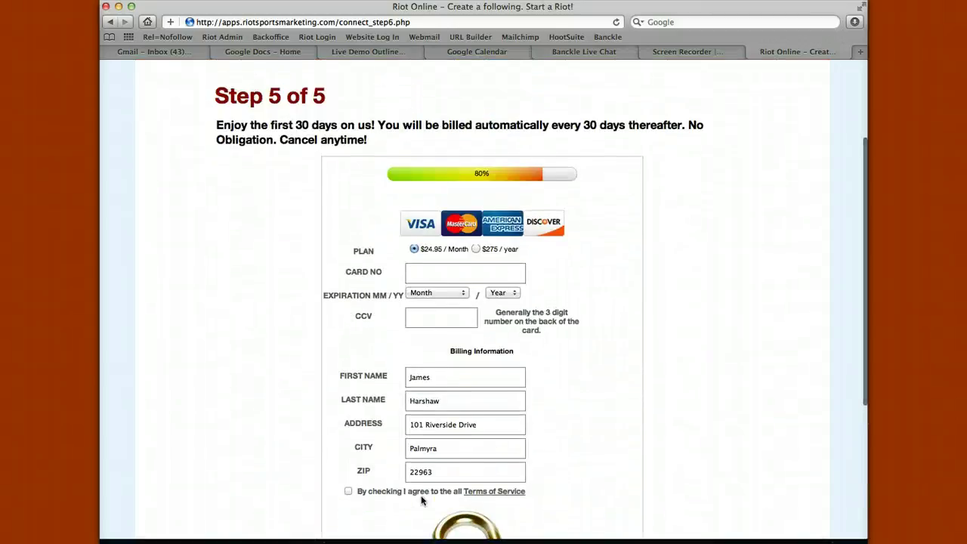
scroll(422, 499, "down", 5)
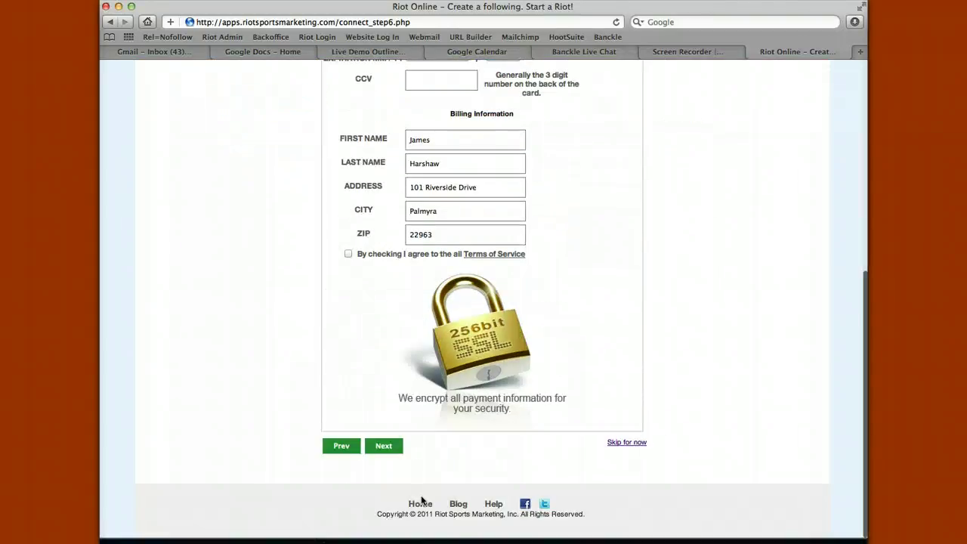
scroll(422, 500, "up", 6)
scroll(421, 500, "up", 1)
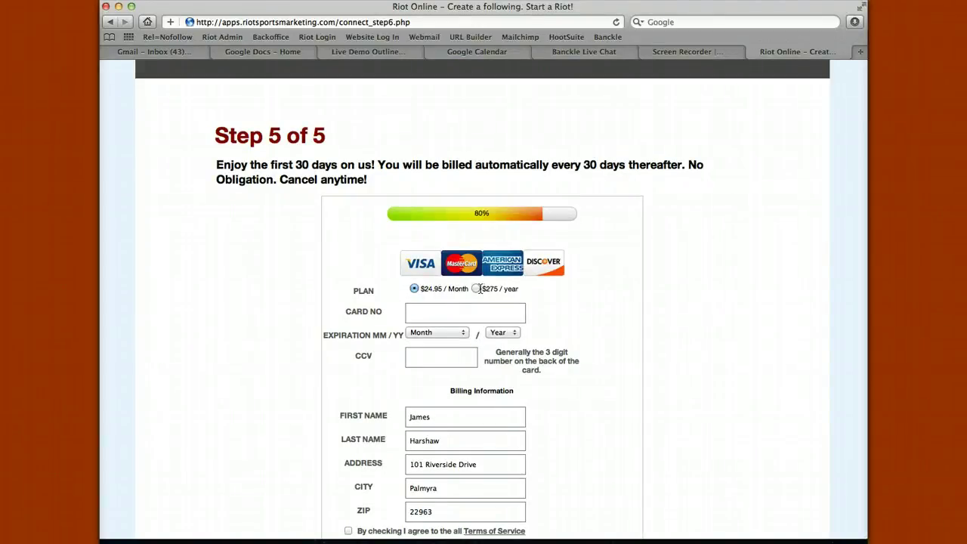
left_click(476, 289)
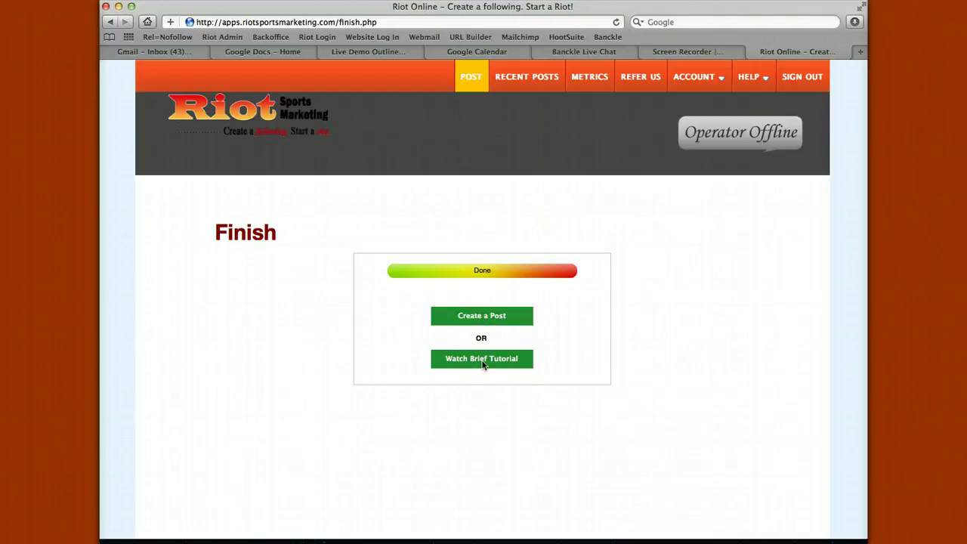
- Start a 'Casino Night Coming Soon!' post and delete the trailing ticketleap URL from its body
left_click(475, 315)
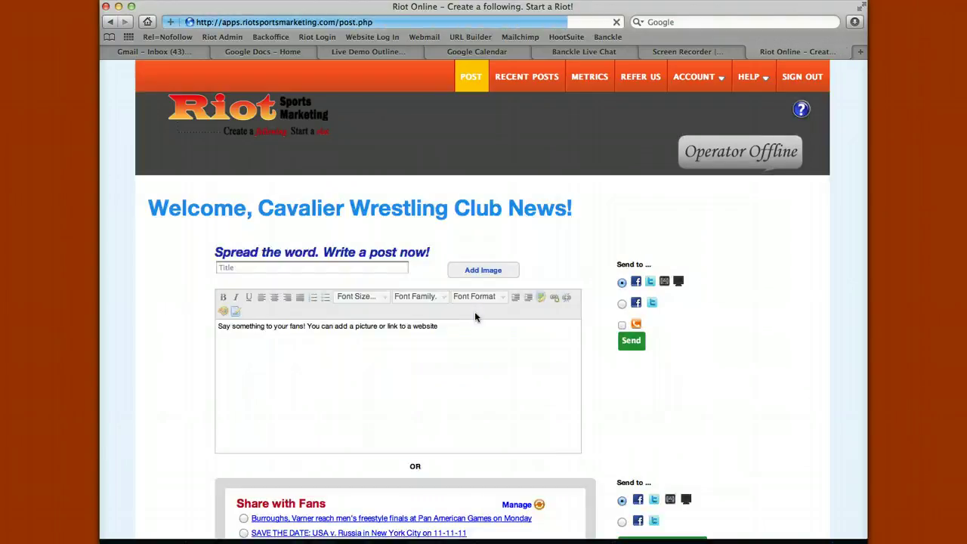
left_click(386, 268)
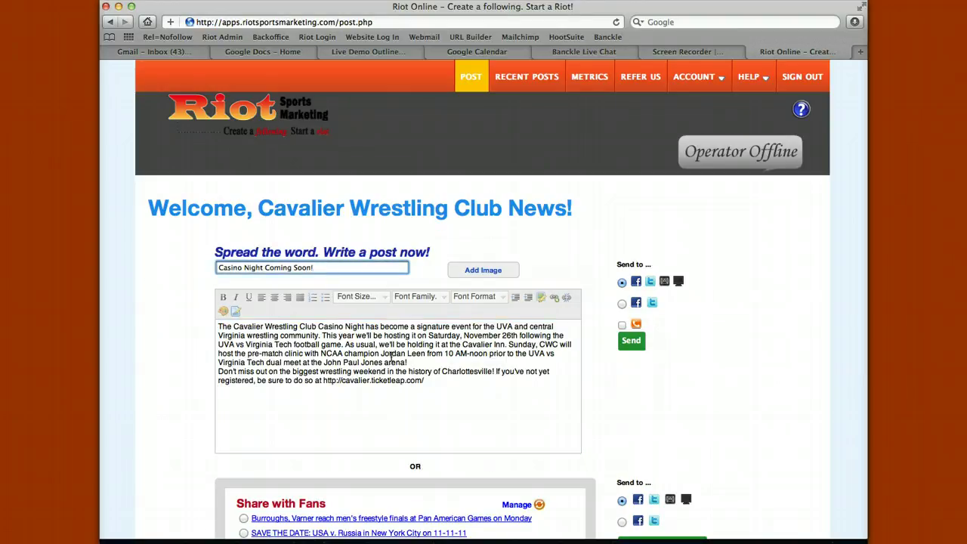
left_click(394, 361)
left_click_drag(427, 381, 325, 383)
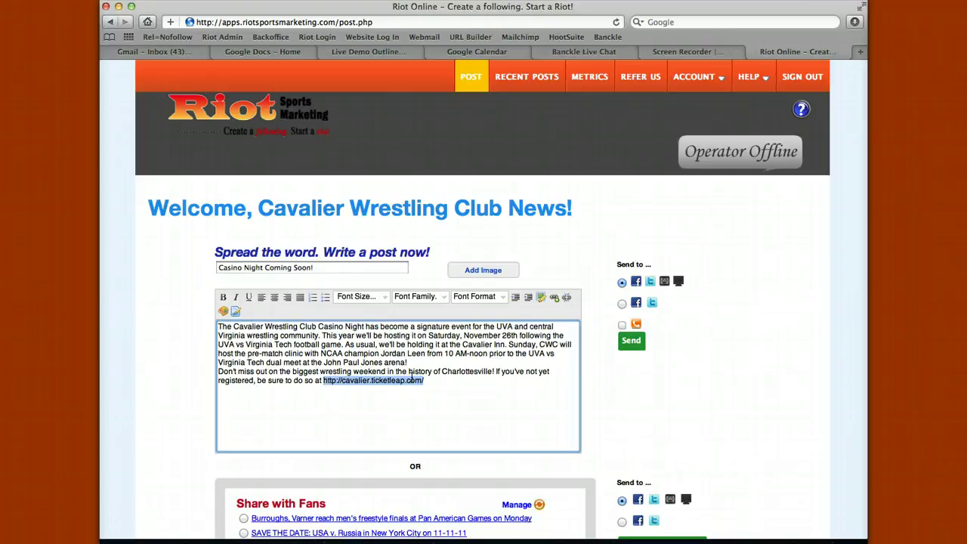
left_click_drag(446, 378, 324, 381)
key("super+c")
key("BackSpace")
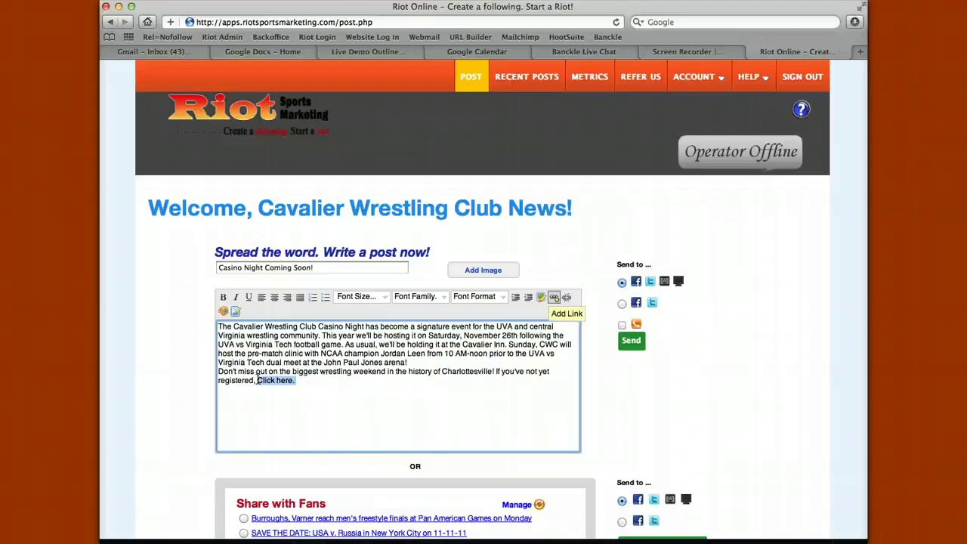
- Link the text 'Click here.' to the cavalier.ticketleap.com address
left_click(553, 298)
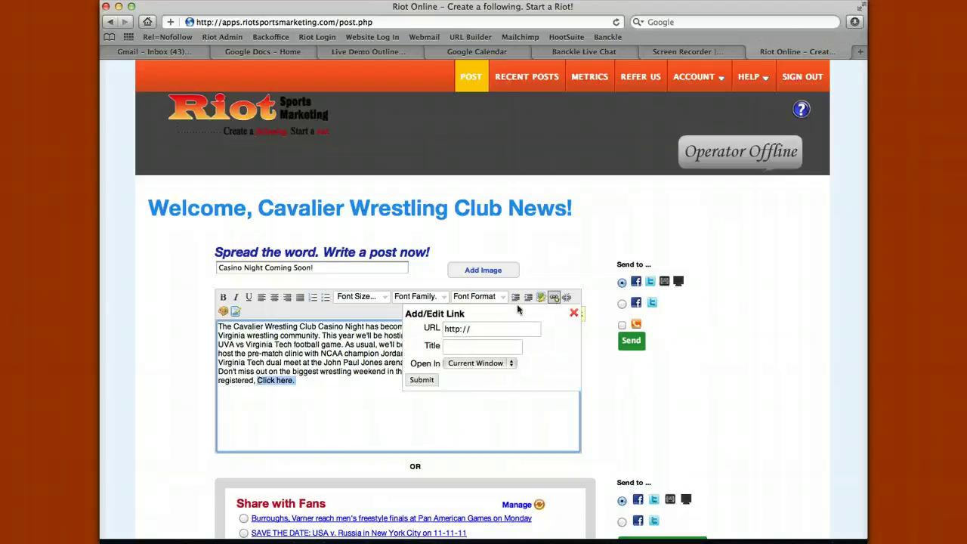
left_click(479, 329)
triple_click(479, 329)
key("super+v")
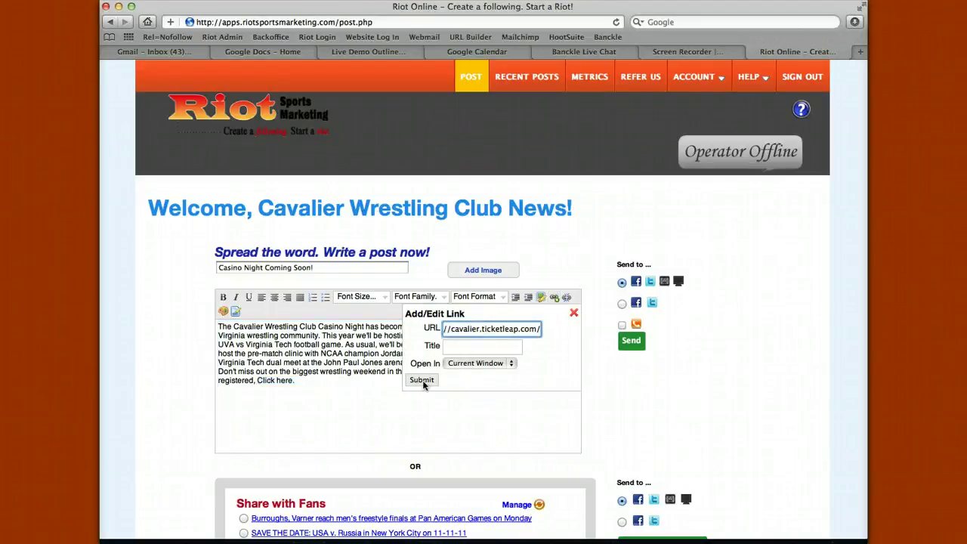
left_click(421, 379)
left_click(354, 380)
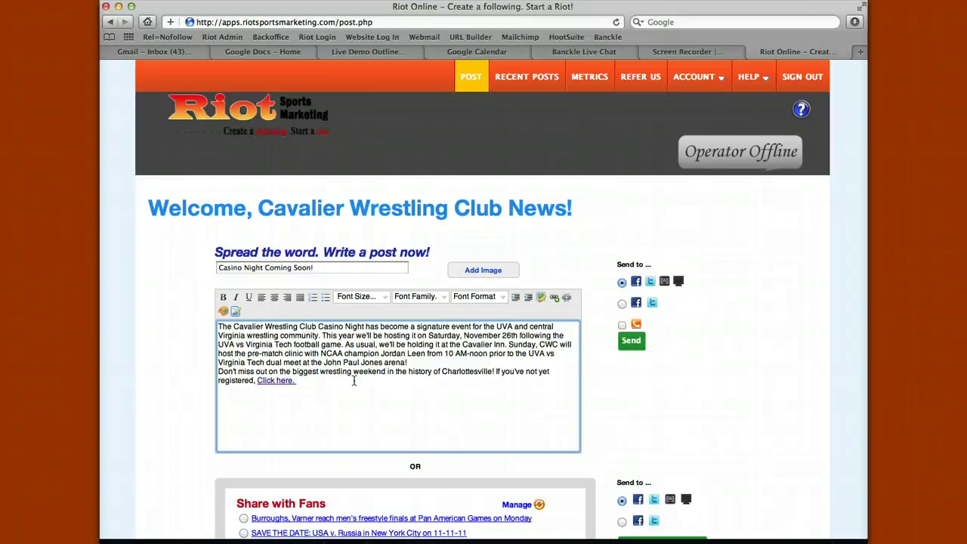
- Attach a picture from the Dropbox chooser to the Casino Night post
left_click(477, 275)
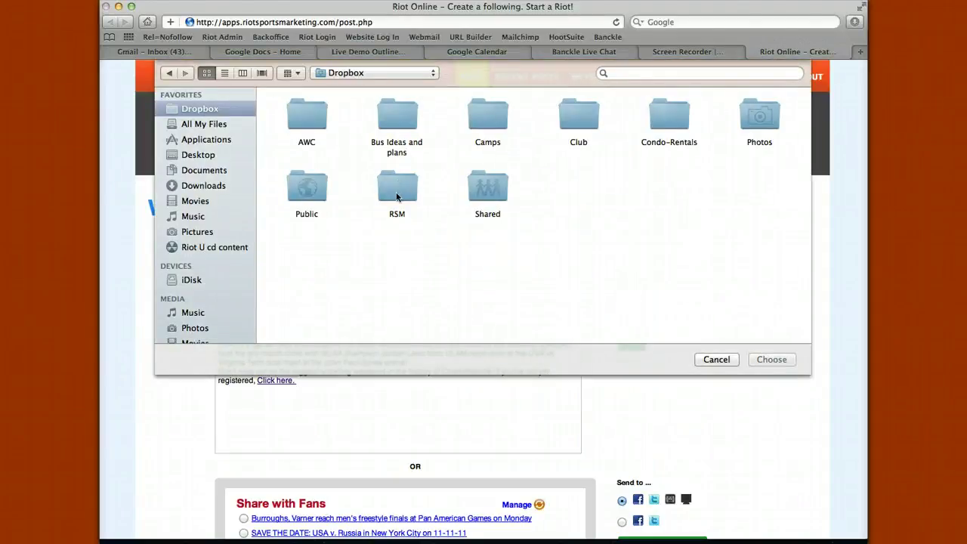
key("Escape")
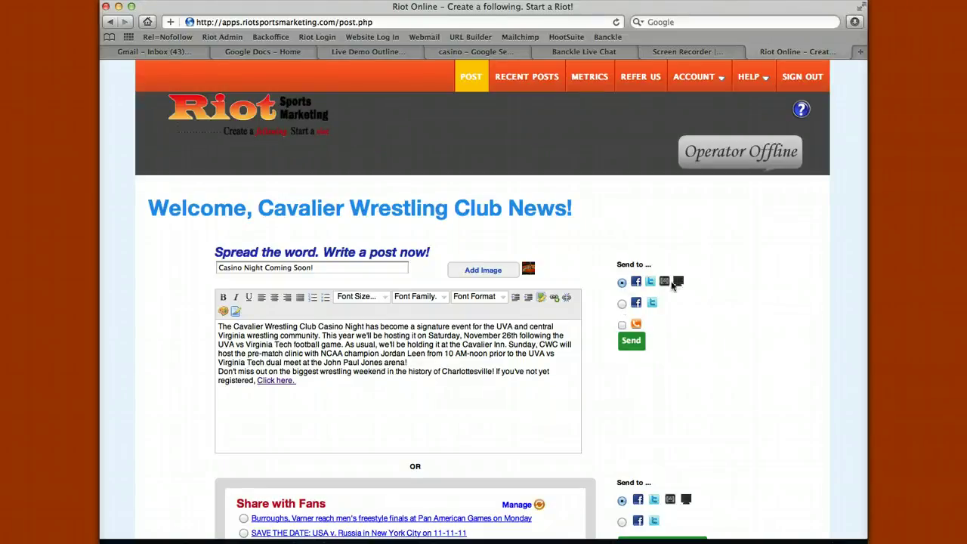
- Target Facebook/Twitter plus SMS, with text 'Casino Night Registration coming up!' and the ticketleap link
left_click(621, 304)
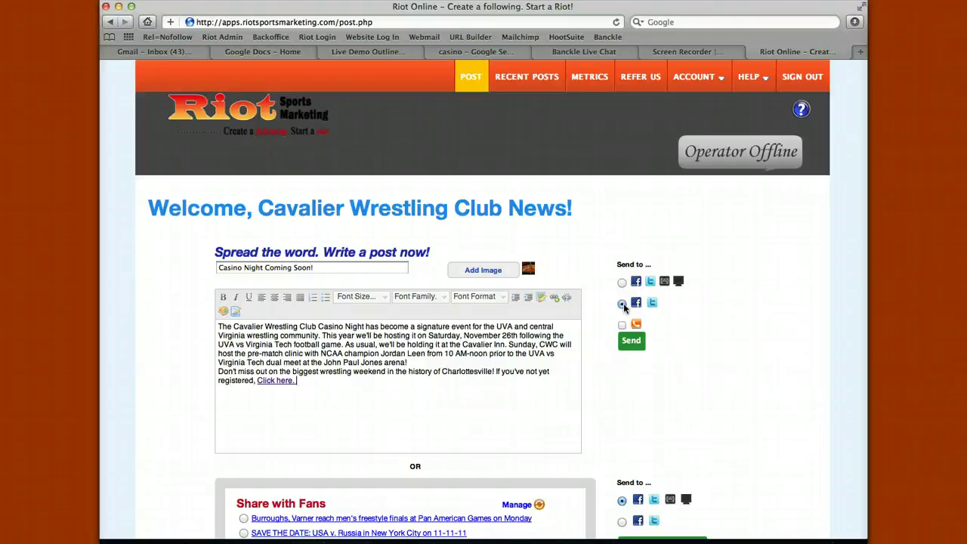
left_click(621, 326)
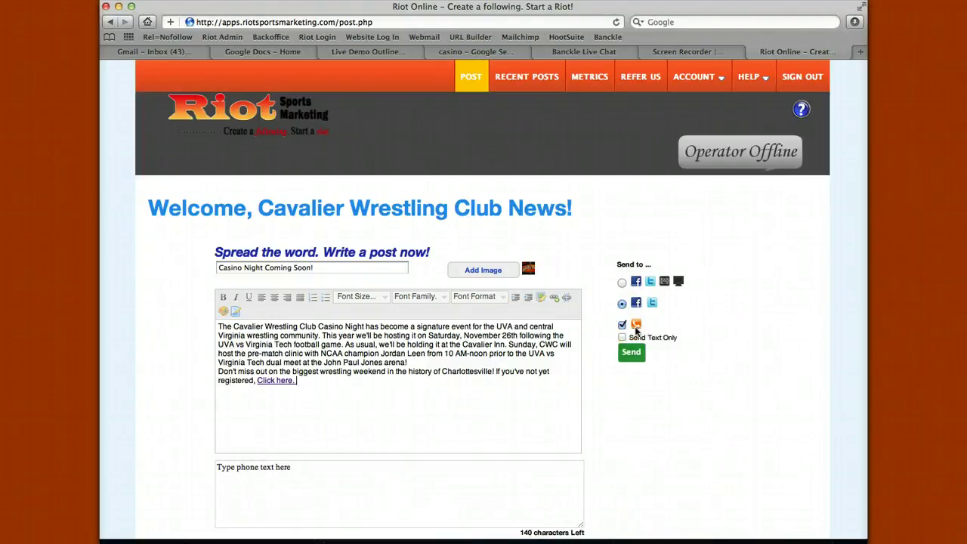
left_click(397, 474)
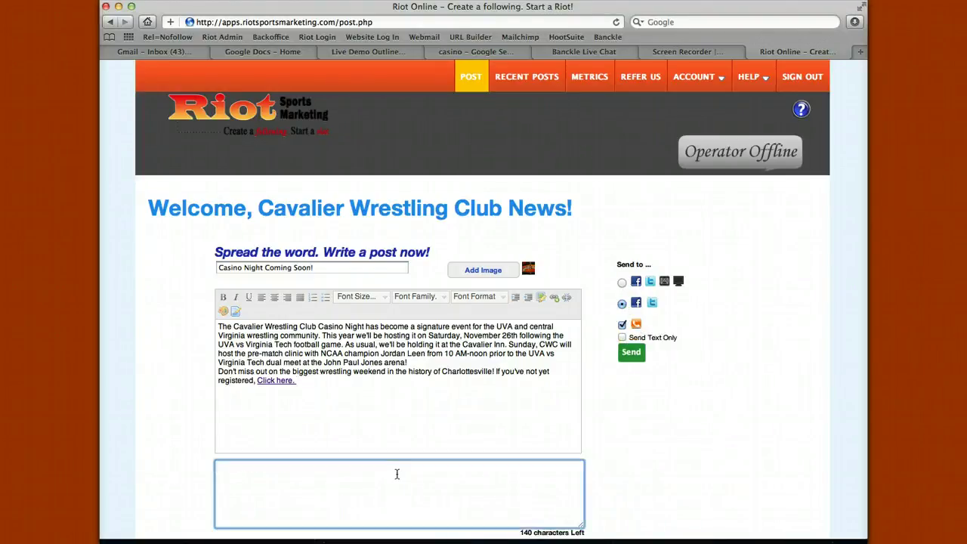
type("sdjas;ldkfjas;dlfkjasd;flkasjdf;laksjdfa;lskdfj")
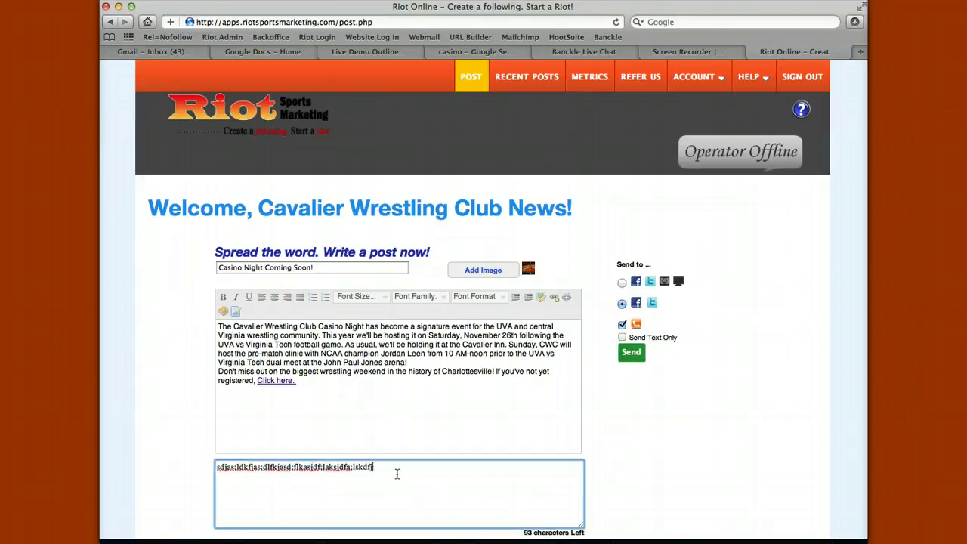
key("super+a")
type("Casino Night Registration coming up! http://cavalier.ticketleap.com/")
- Check the text message's remaining character count and send the post
left_click_drag(524, 532, 587, 532)
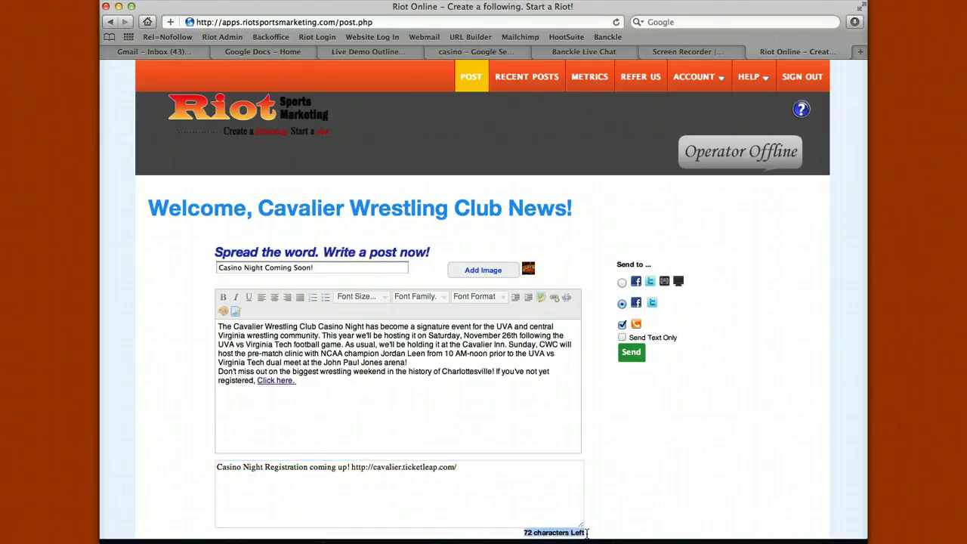
left_click(497, 473)
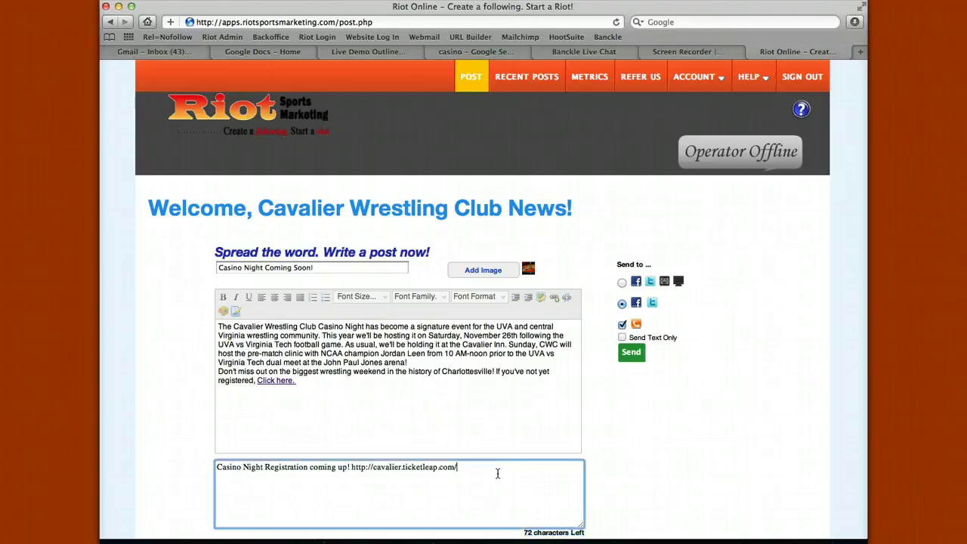
scroll(656, 388, "down", 3)
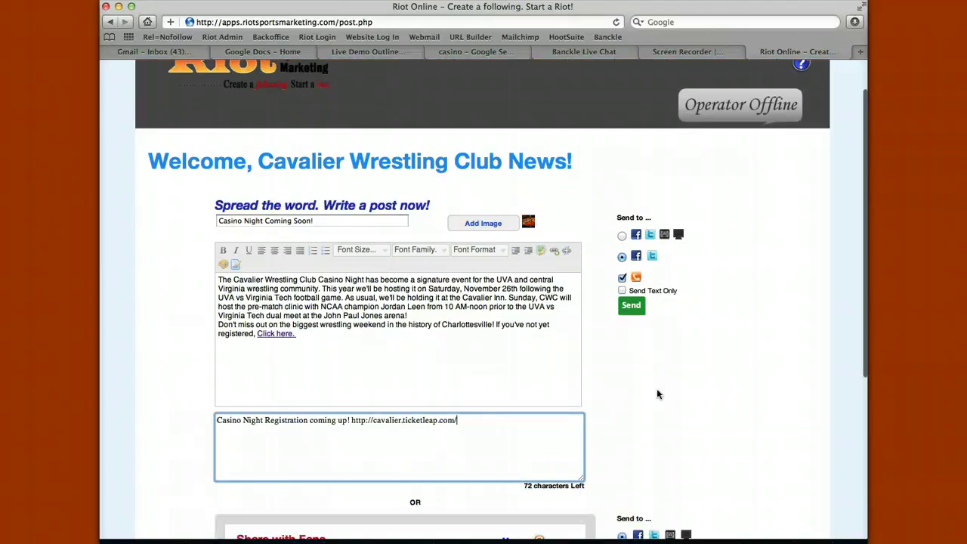
left_click(642, 287)
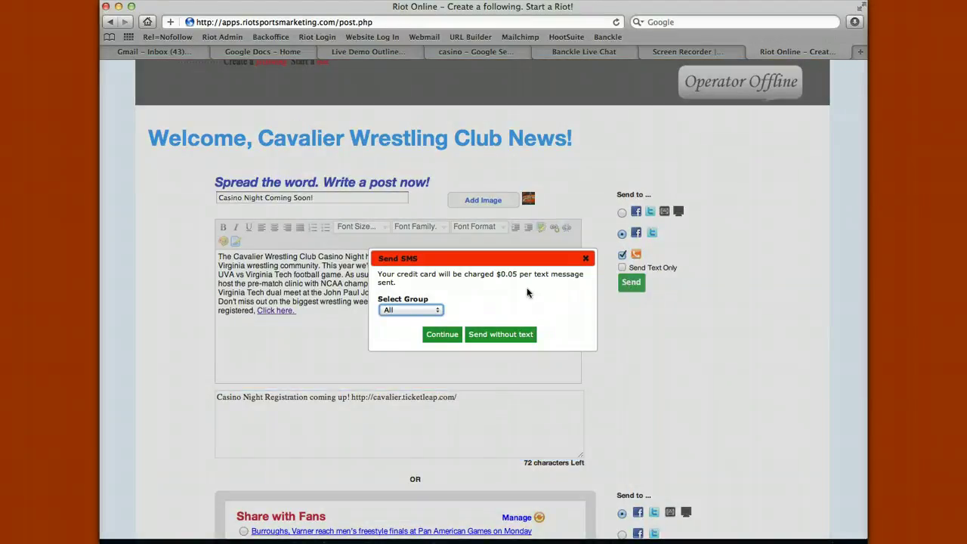
- Send the Casino Night post to the All text group to publish it
left_click(438, 310)
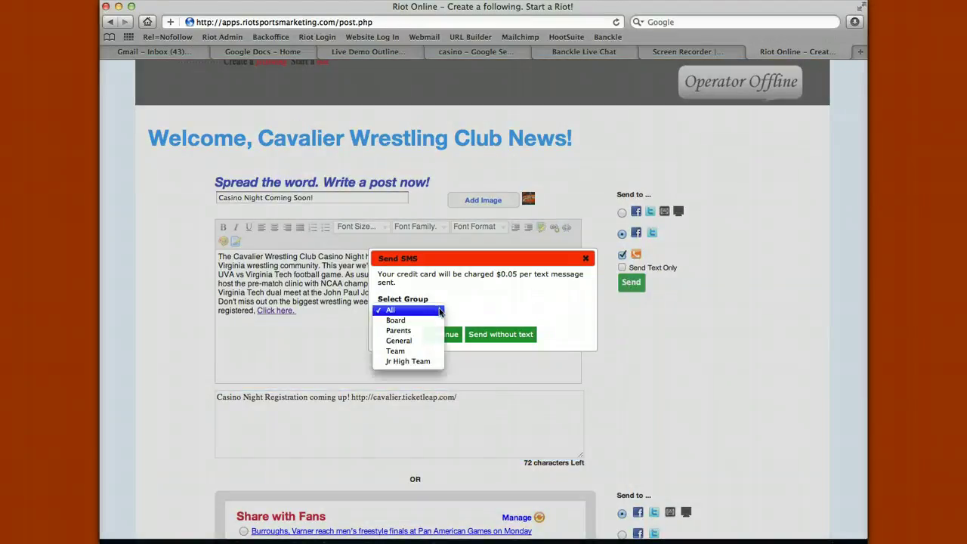
left_click(439, 310)
left_click(586, 258)
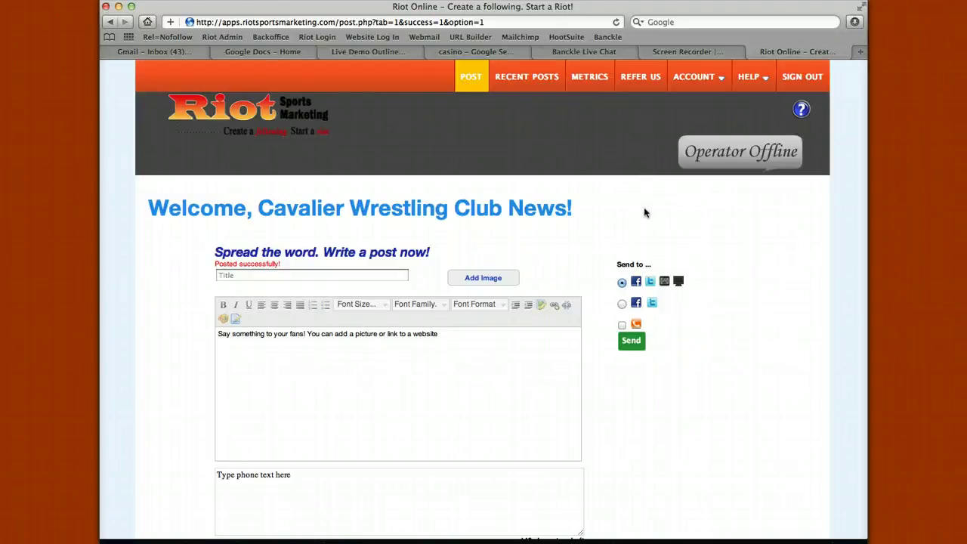
- Open the Casino Night Coming Soon! post on the club's News Page, then visit the homepage
mouse_move(710, 78)
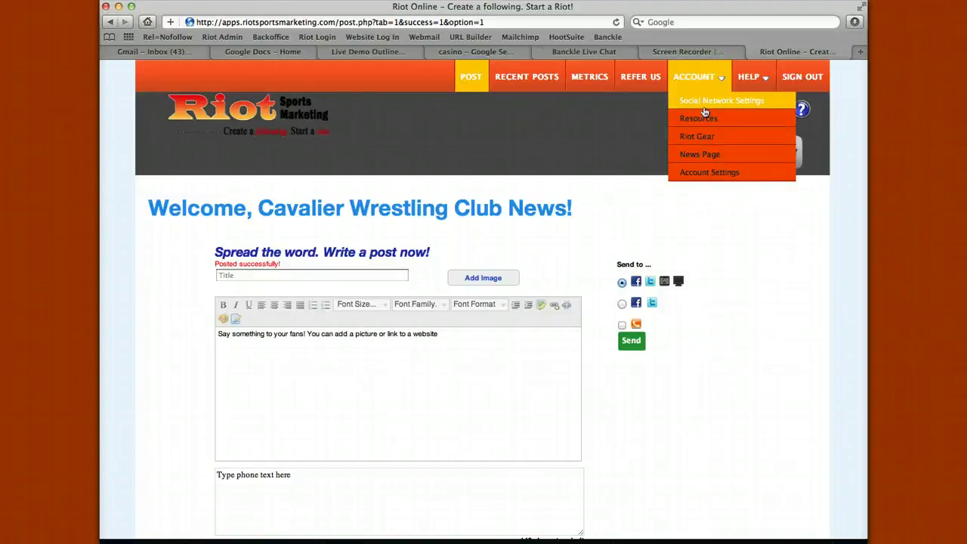
left_click(694, 155)
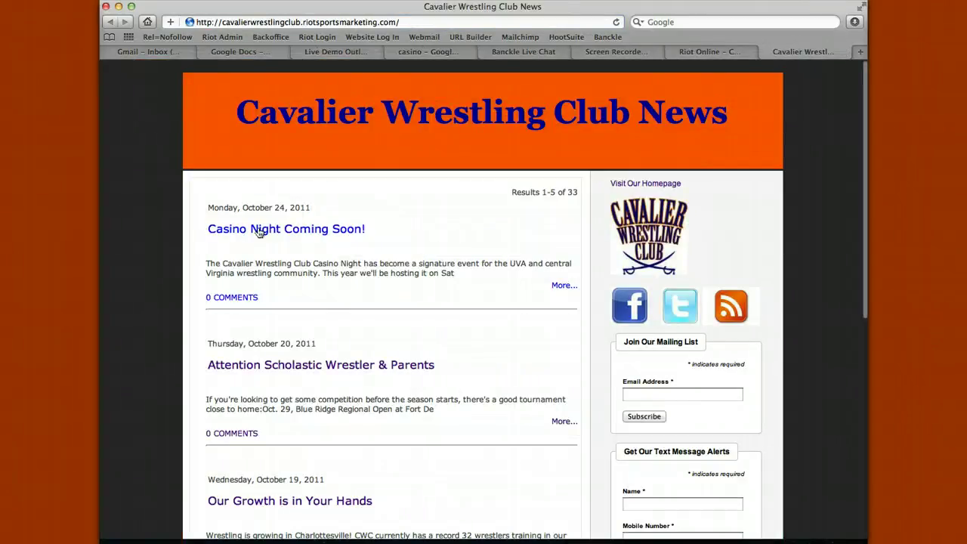
left_click(305, 230)
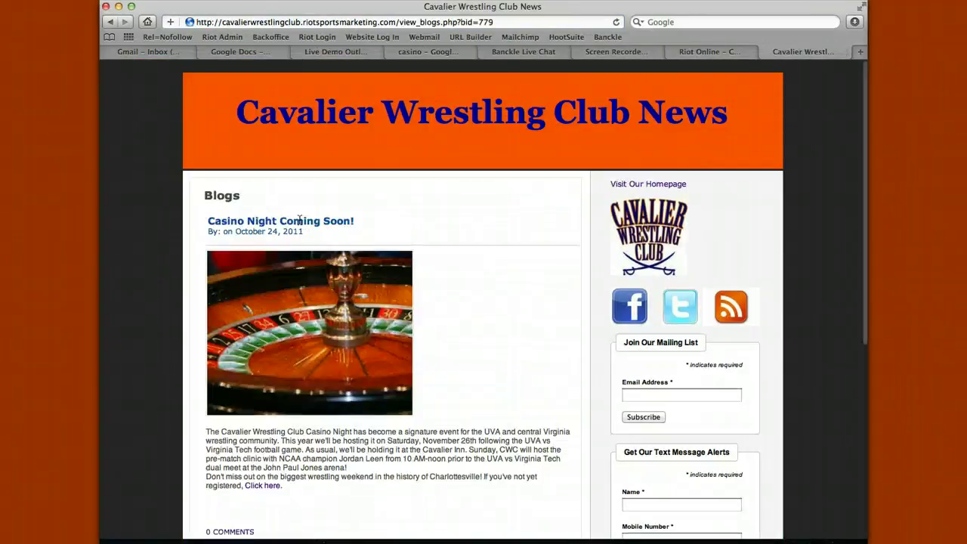
scroll(289, 300, "down", 2)
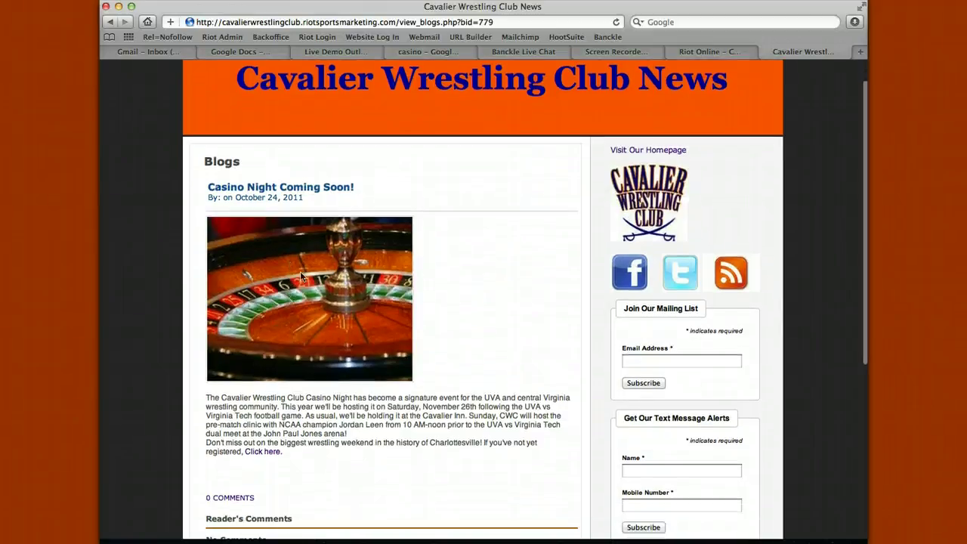
scroll(302, 393, "down", 5)
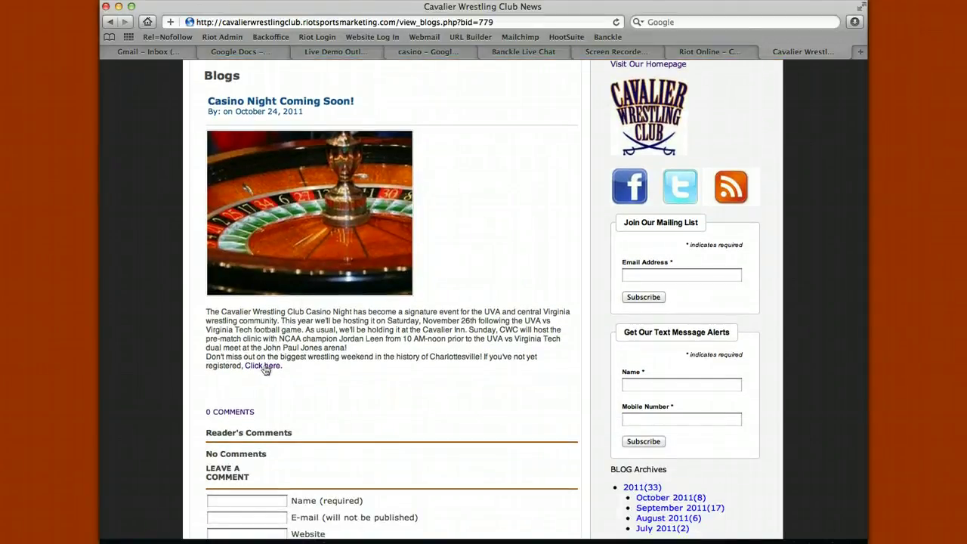
scroll(351, 357, "up", 7)
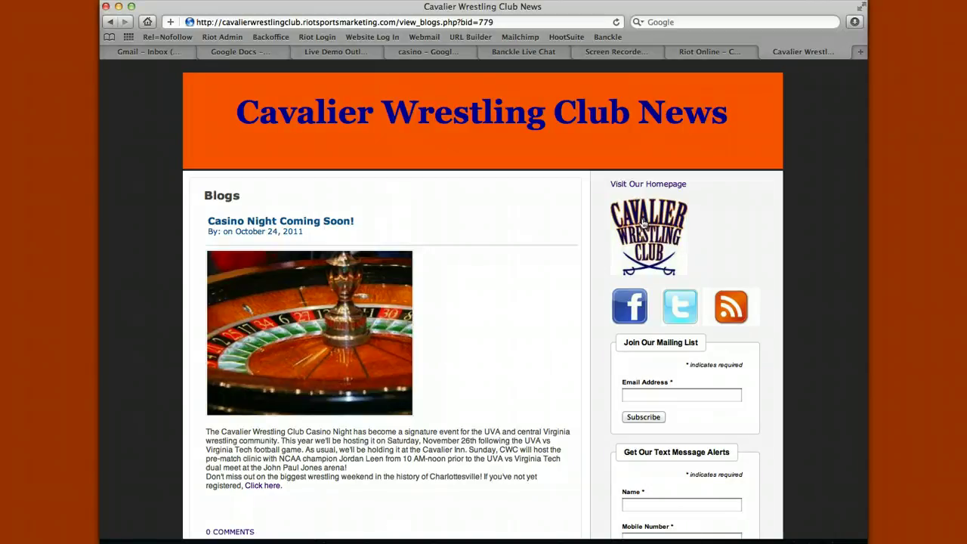
left_click(643, 224)
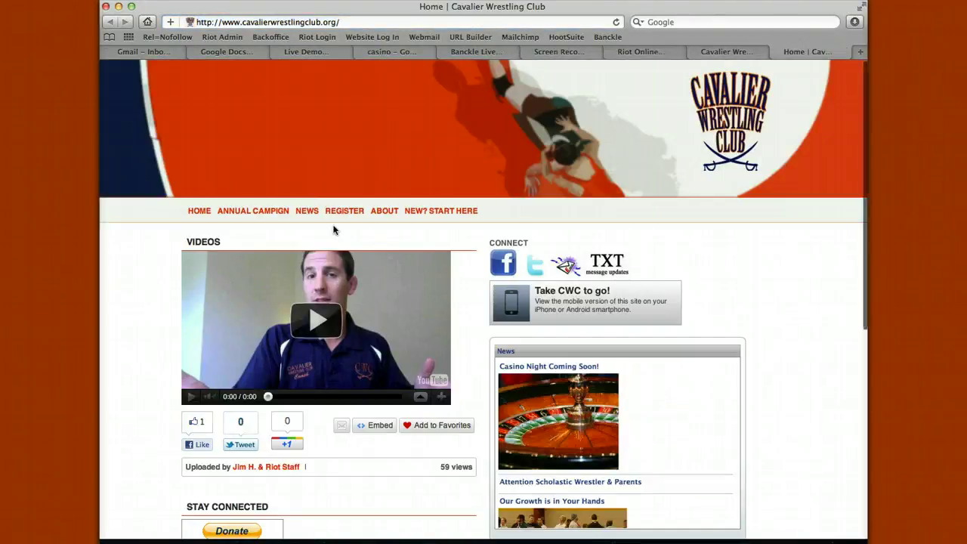
- Check the Casino Night item in the club's NEWS listing, then go to its Facebook page
mouse_move(308, 213)
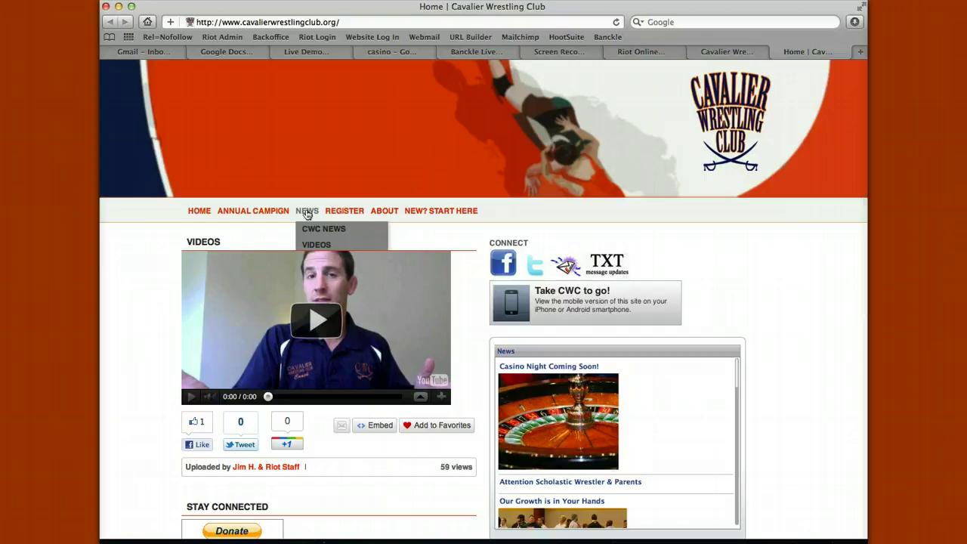
left_click(307, 214)
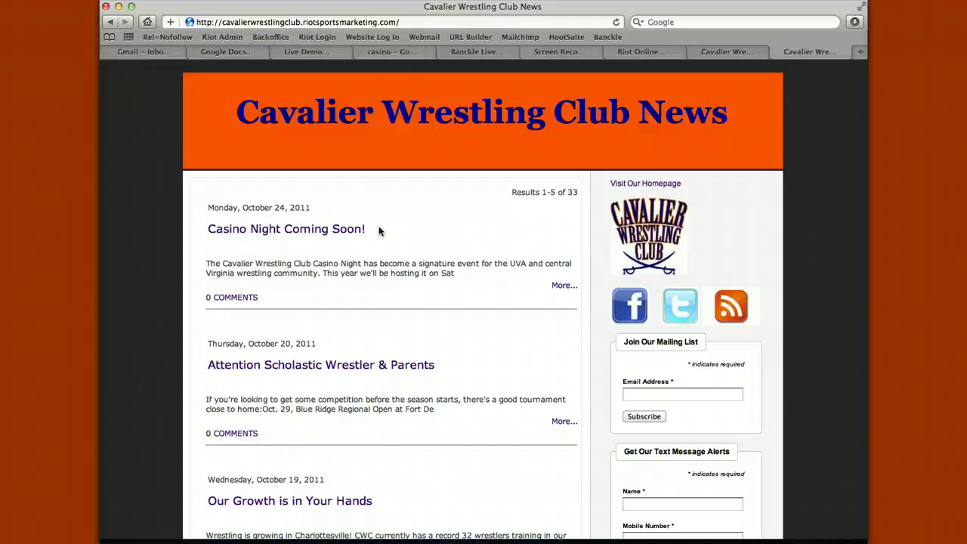
left_click(632, 303)
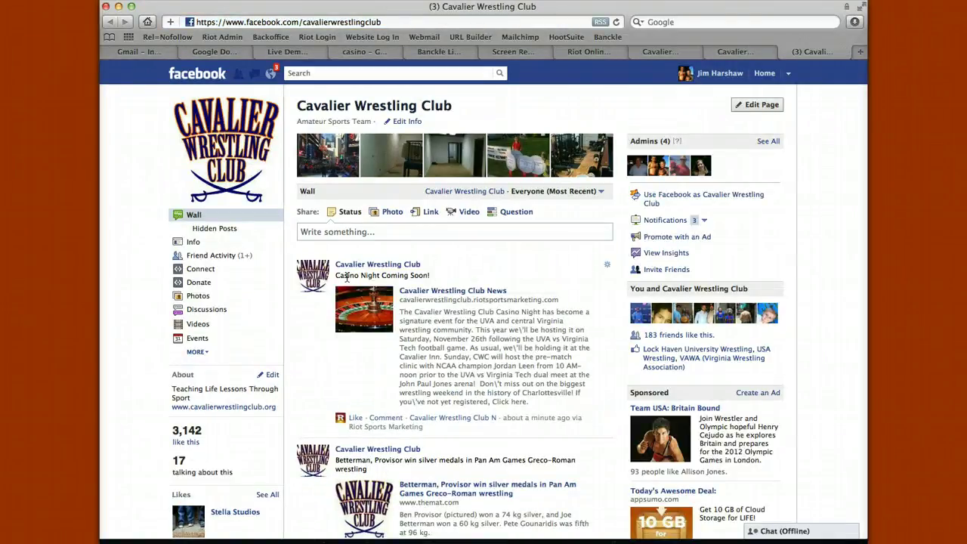
- Highlight the Casino Night Coming Soon! title and text on Facebook, then return to Club News
left_click_drag(346, 276, 429, 277)
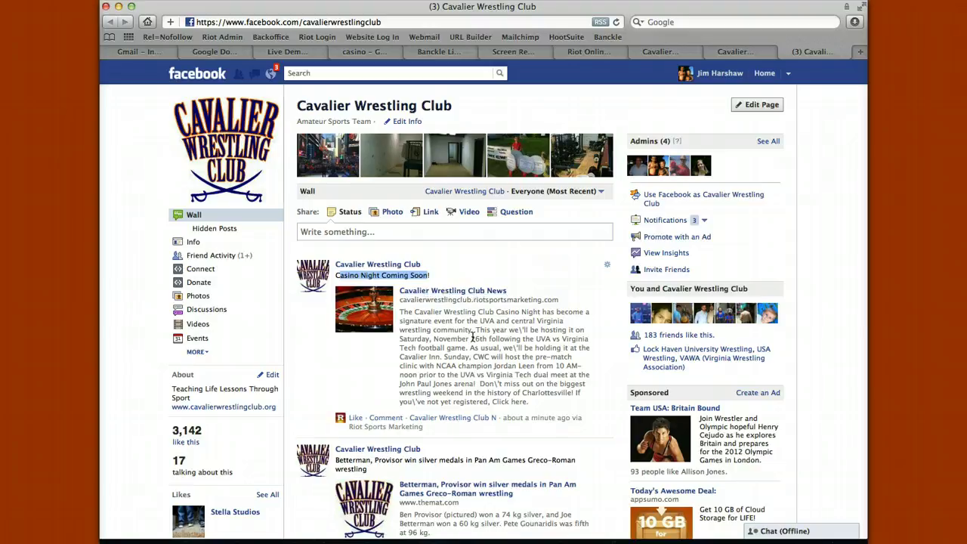
left_click_drag(400, 311, 533, 400)
left_click(523, 371)
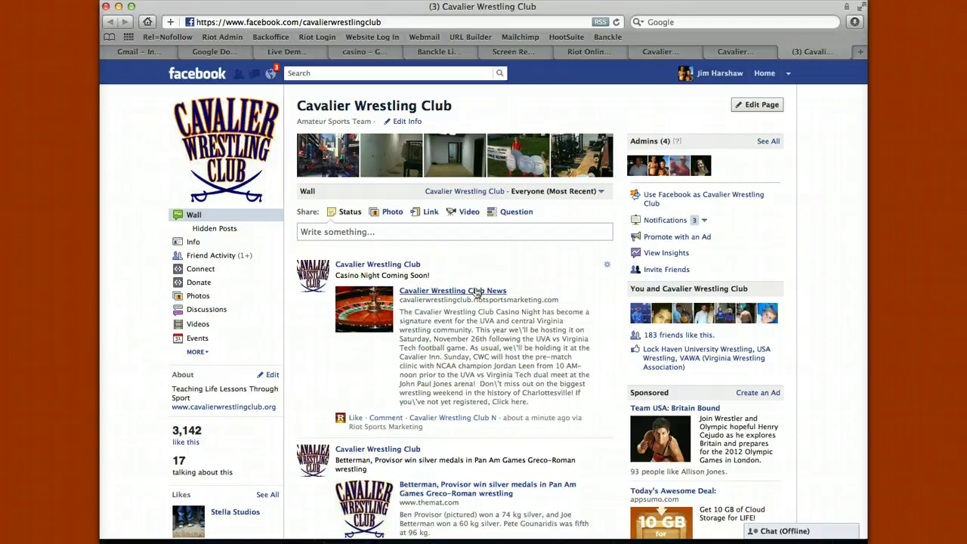
key("super+shift+bracketleft")
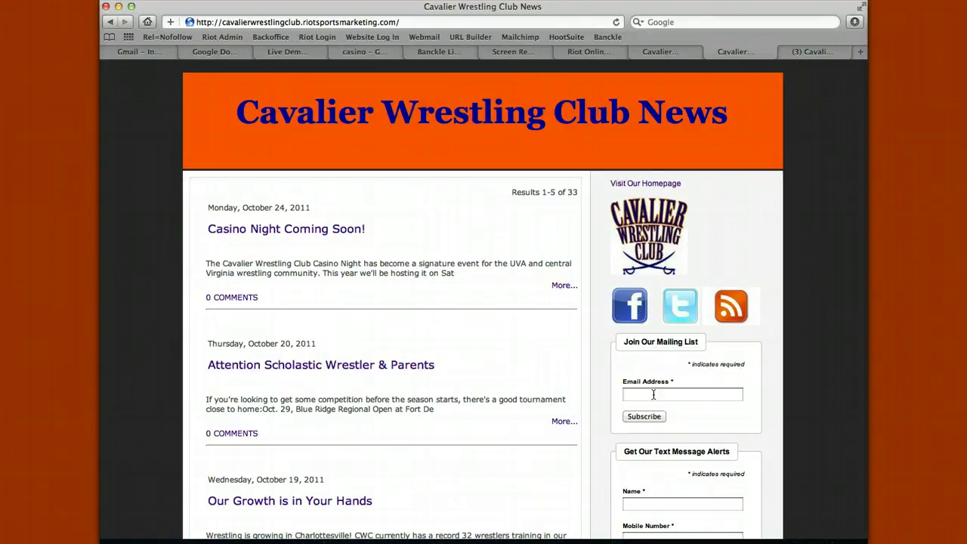
- Show the Email Address and Name signup fields, then close the news page to reveal Twitter
scroll(653, 394, "down", 3)
left_click(660, 329)
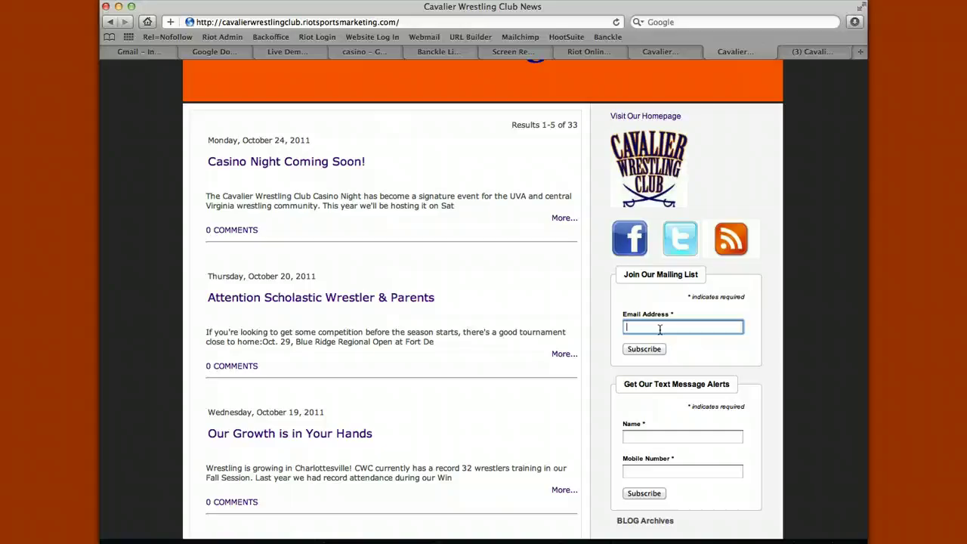
scroll(659, 329, "down", 3)
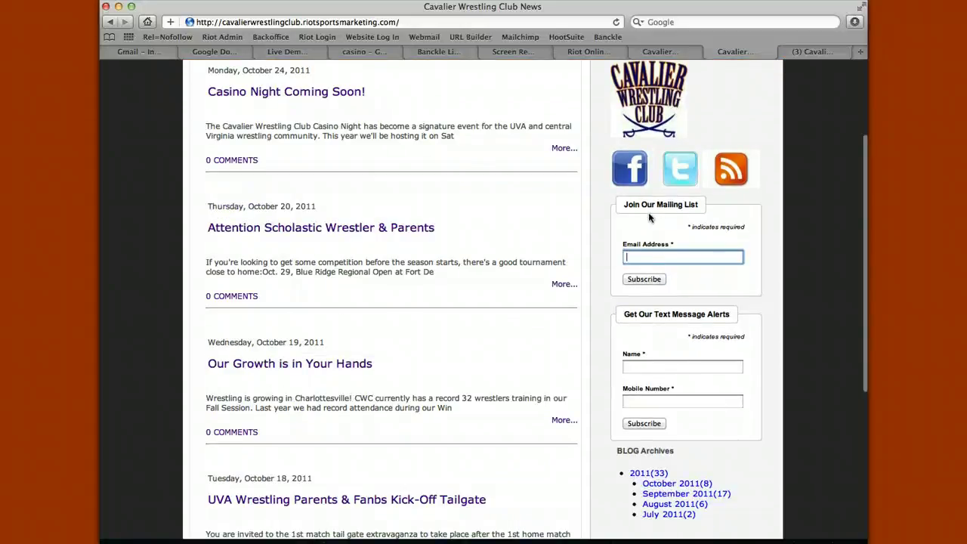
left_click(655, 366)
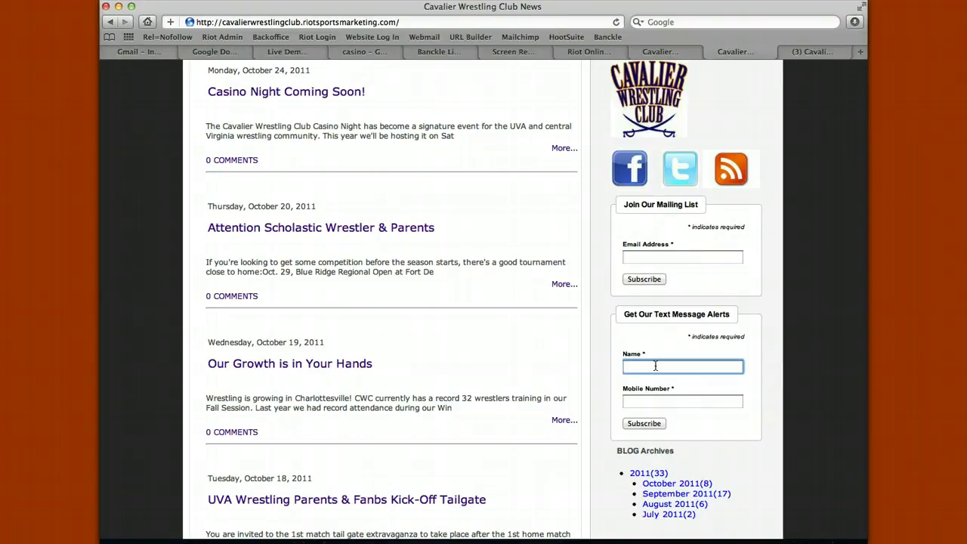
scroll(655, 366, "up", 6)
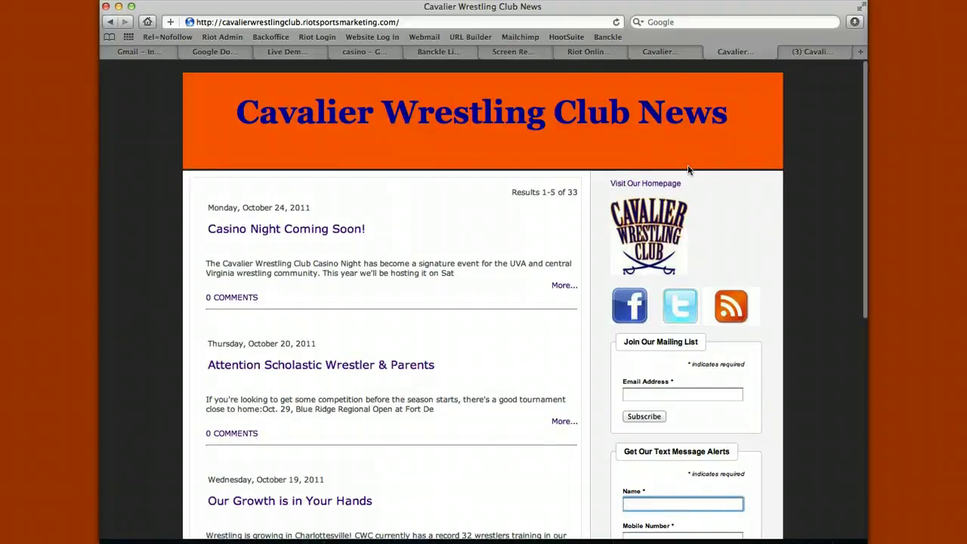
left_click(709, 52)
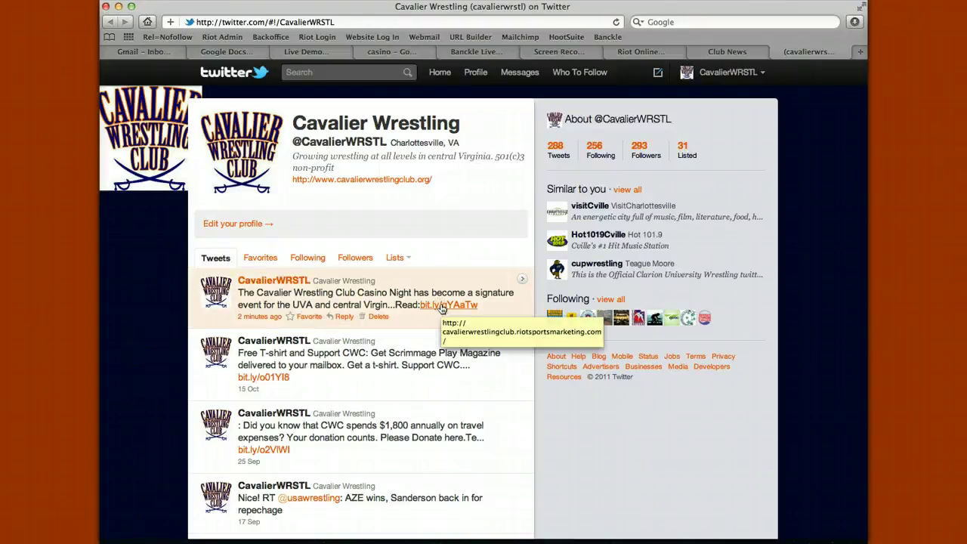
- Follow the tweet's bit.ly link to the club news page and close it again
left_click(443, 306)
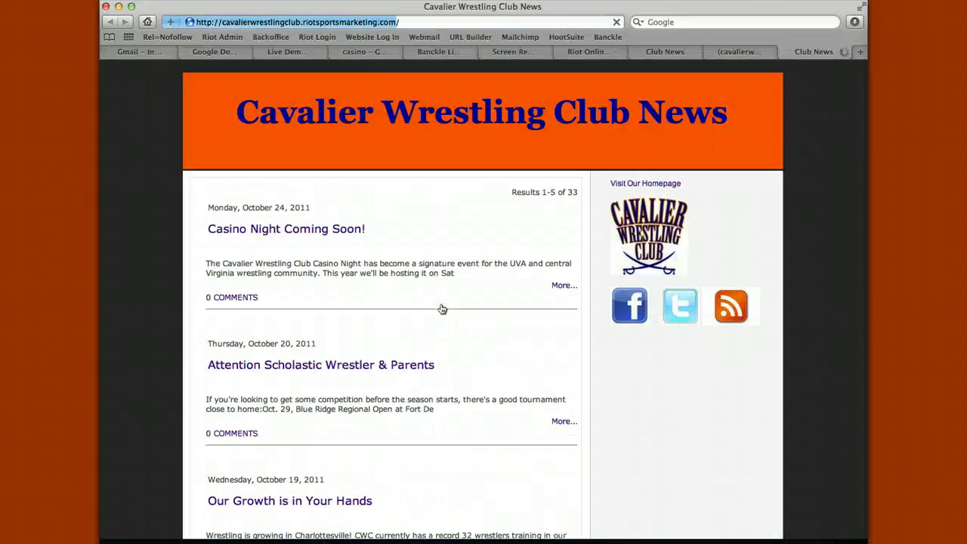
key("super+w")
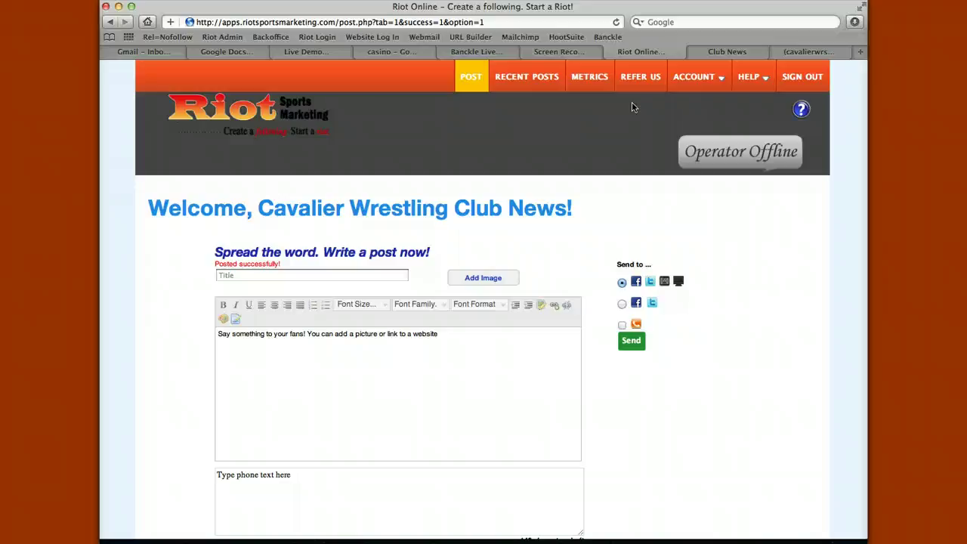
left_click(287, 275)
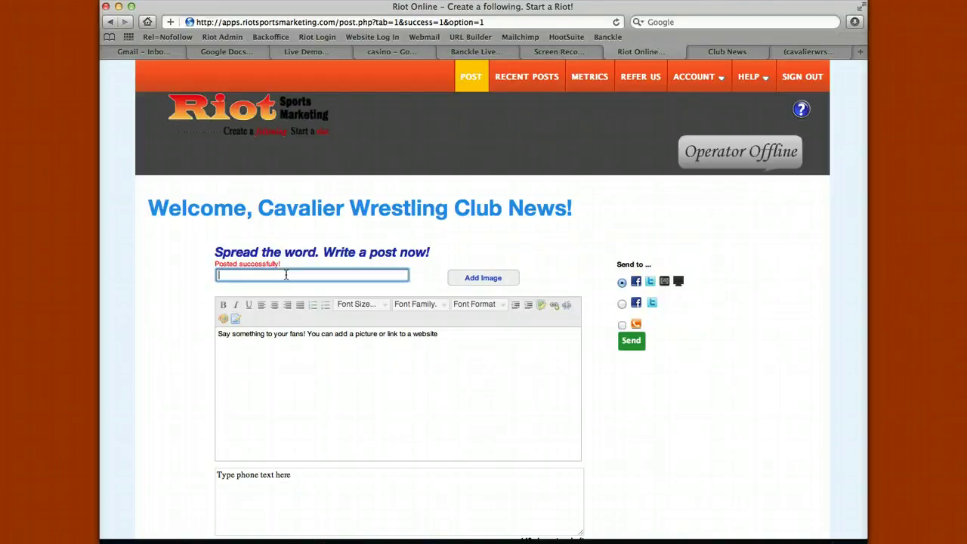
left_click(286, 339)
key("ctrl+a")
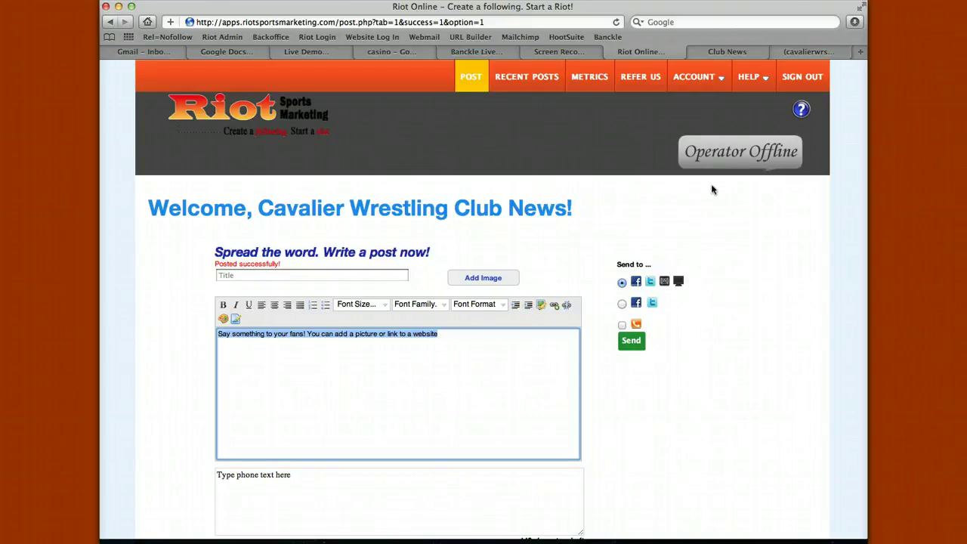
mouse_move(698, 75)
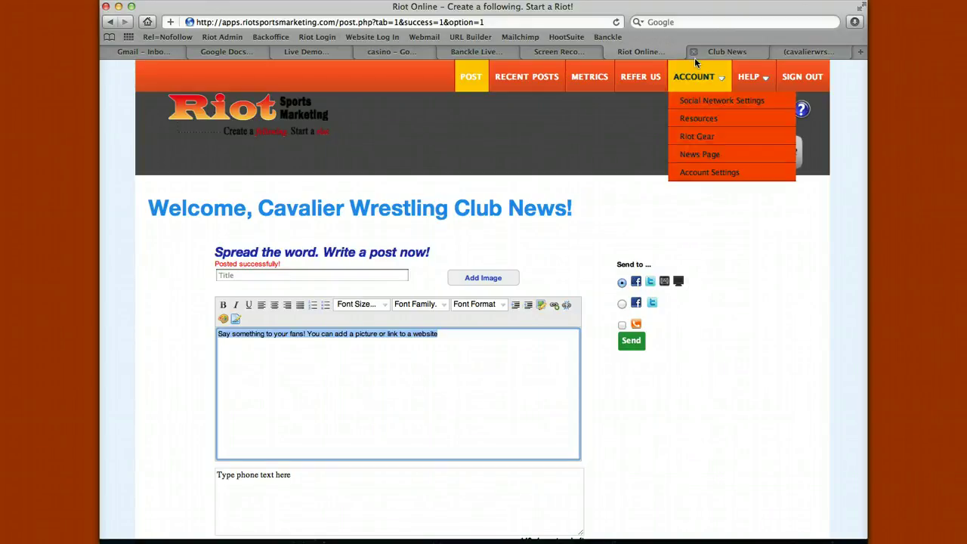
left_click(695, 137)
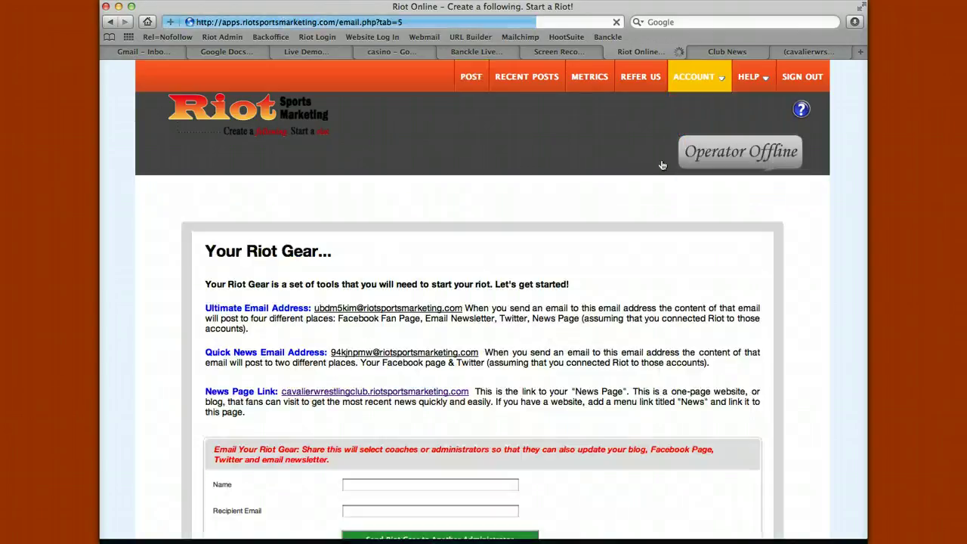
scroll(605, 217, "down", 1)
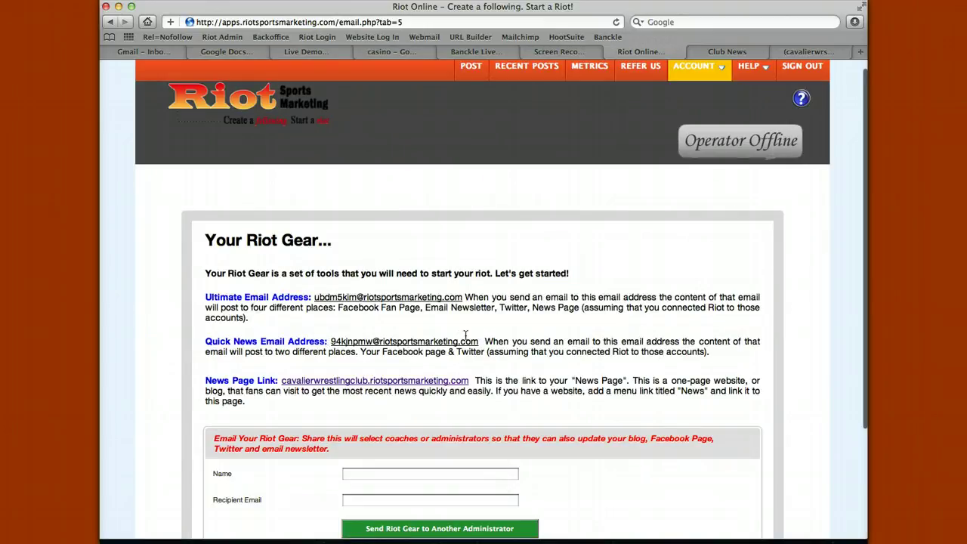
left_click(471, 68)
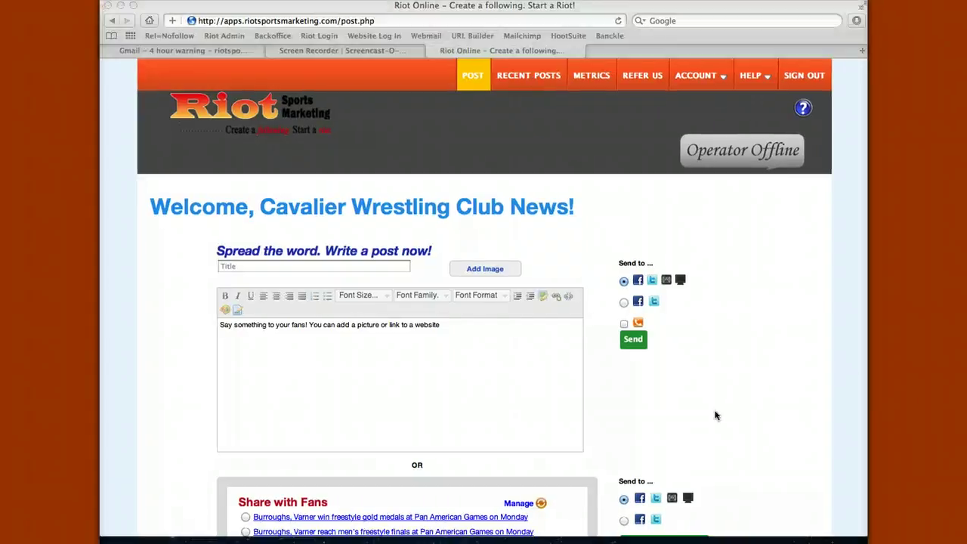
- Set Share with Fans to send stories only to Facebook and Twitter
scroll(716, 415, "down", 5)
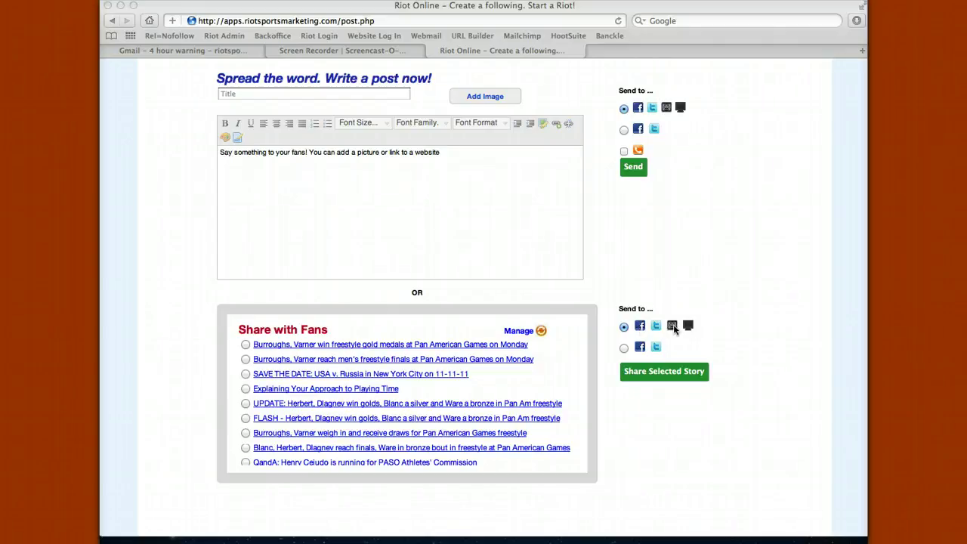
left_click(623, 348)
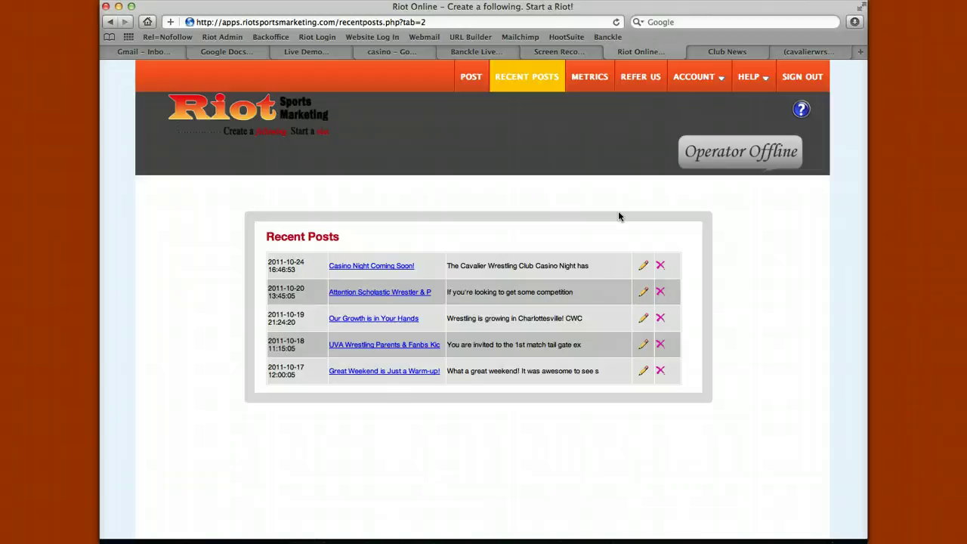
- Show the Metrics page with fan counts and October email activity
left_click(587, 83)
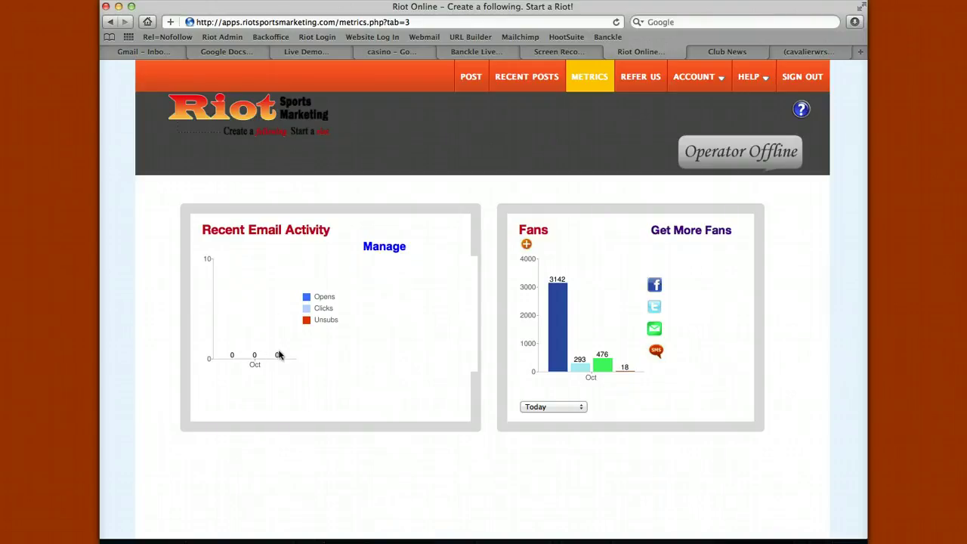
- Open Account > Social Network Settings and review the Facebook, Twitter and MailChimp setup status
mouse_move(695, 81)
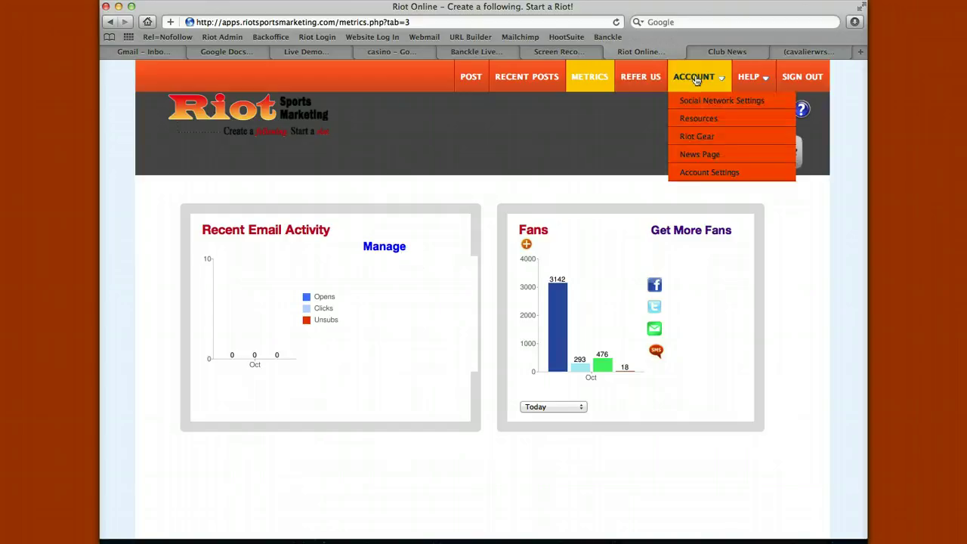
left_click(694, 100)
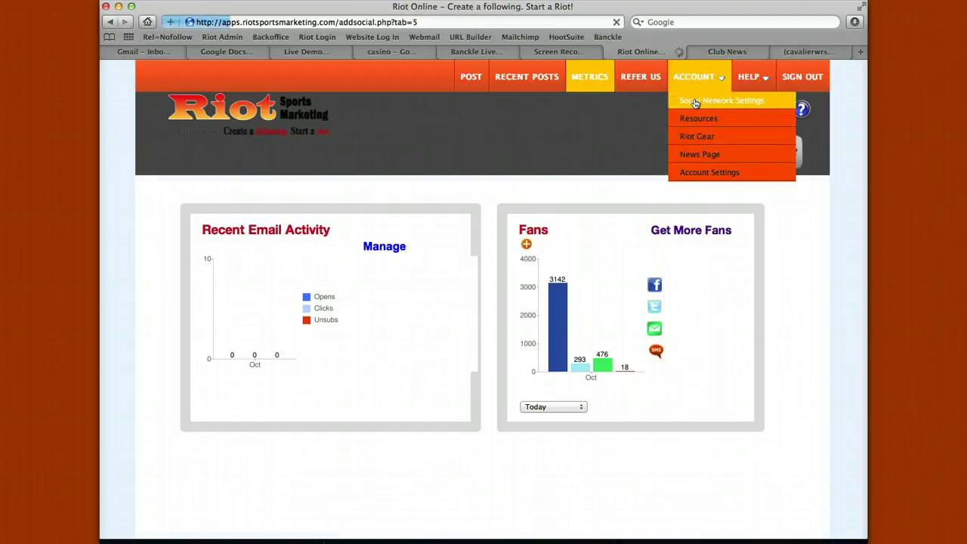
scroll(621, 212, "down", 2)
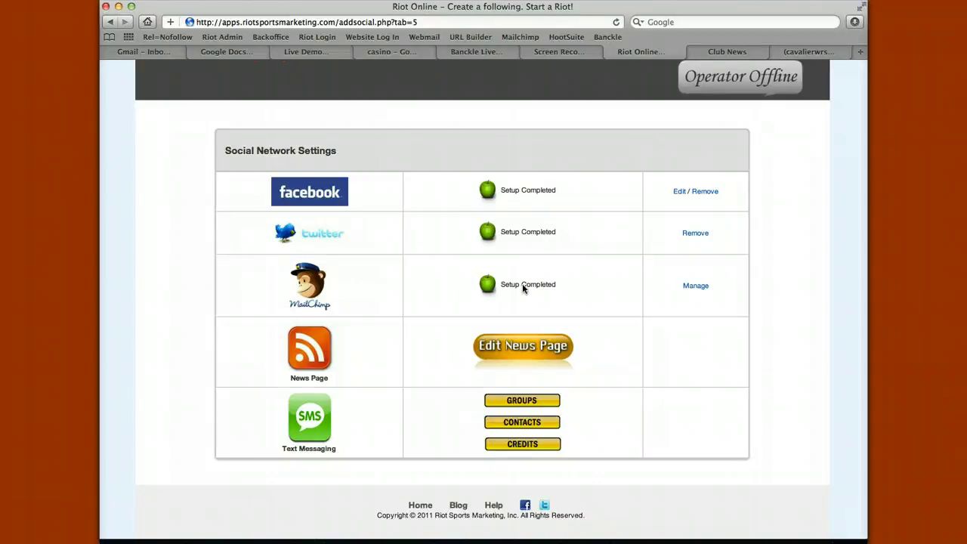
scroll(522, 284, "up", 3)
- Browse the Getting Started tutorial videos under HELP
mouse_move(750, 77)
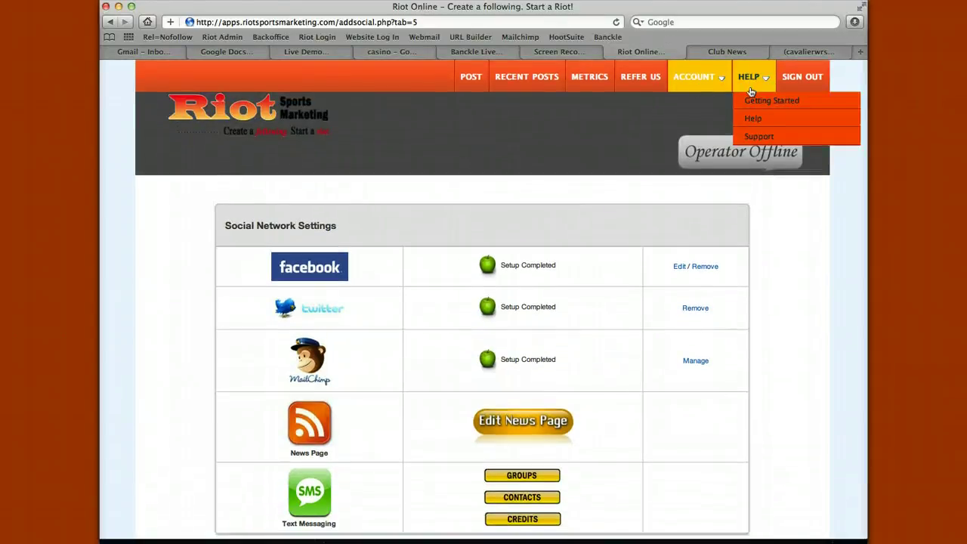
left_click(755, 100)
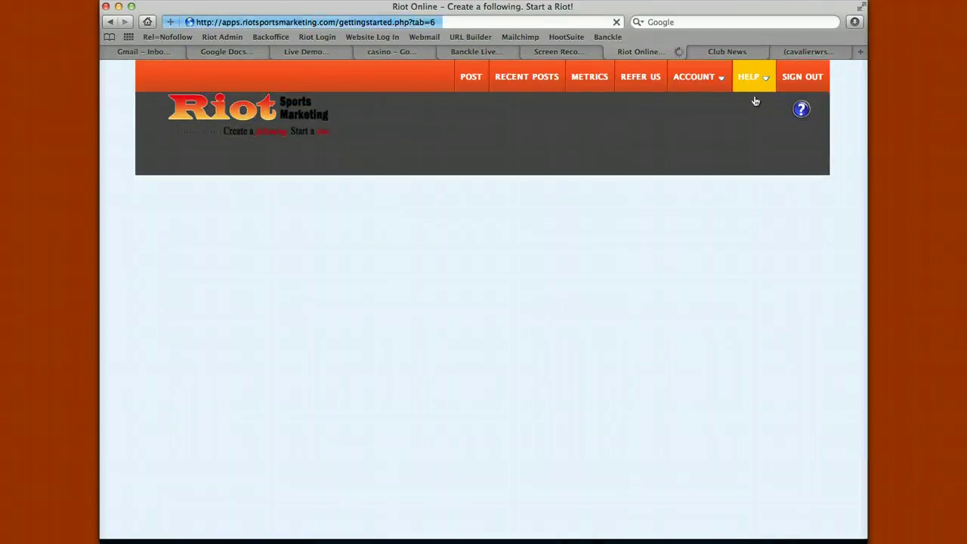
scroll(729, 250, "down", 3)
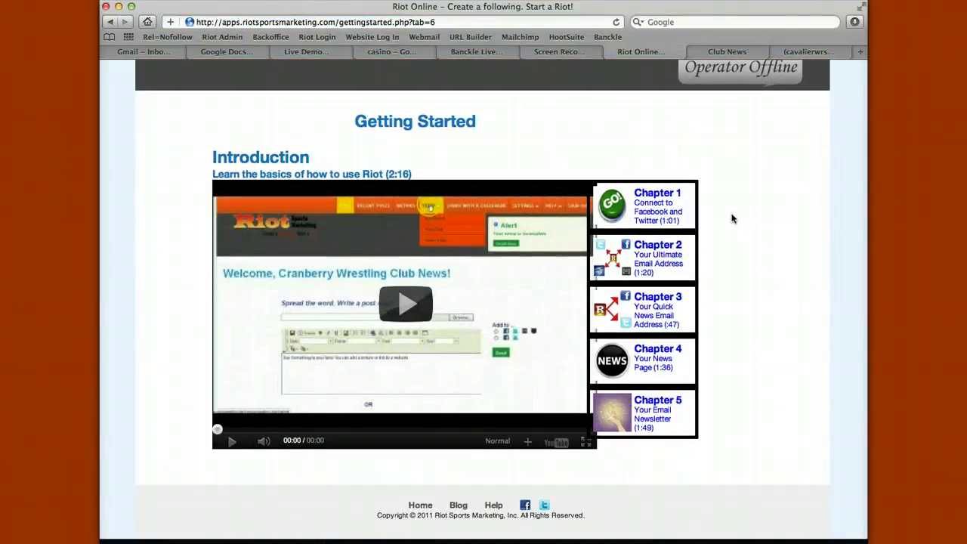
scroll(731, 219, "up", 3)
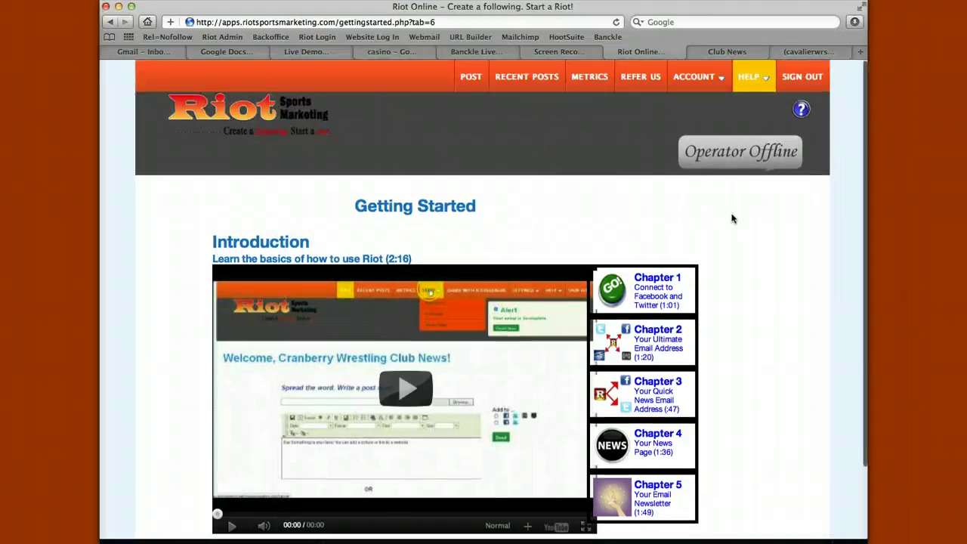
- Open Help Articles, expand Understanding Riot, and read articles ending with How it works
mouse_move(755, 76)
left_click(755, 118)
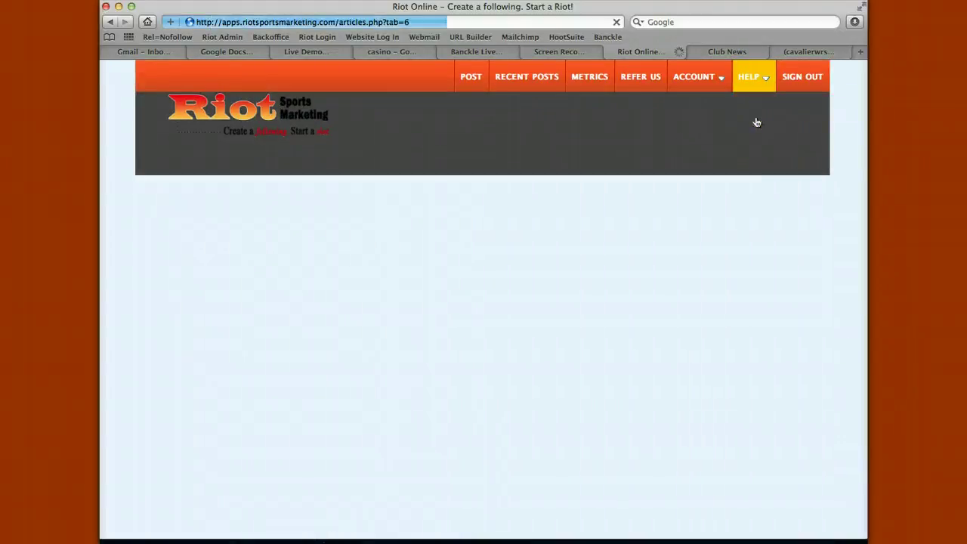
scroll(717, 324, "down", 2)
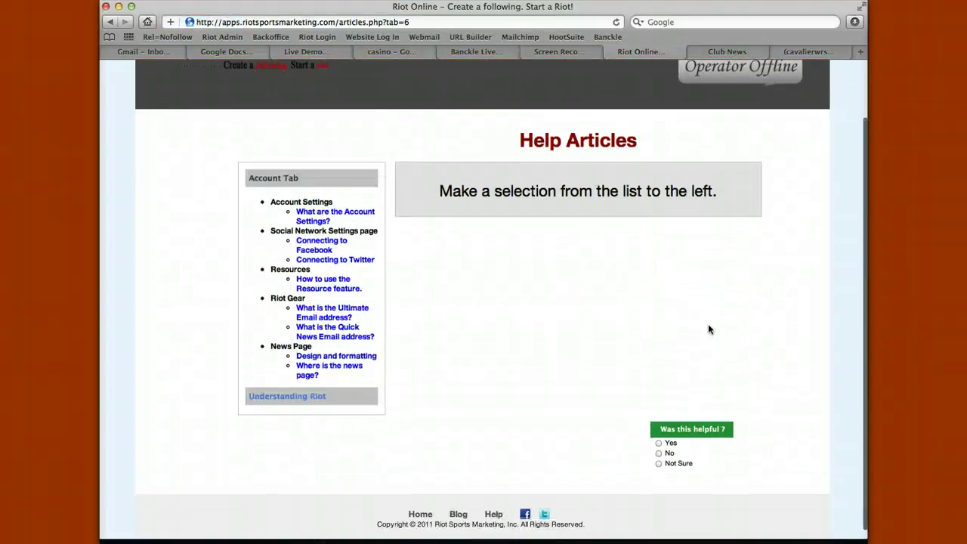
left_click(288, 378)
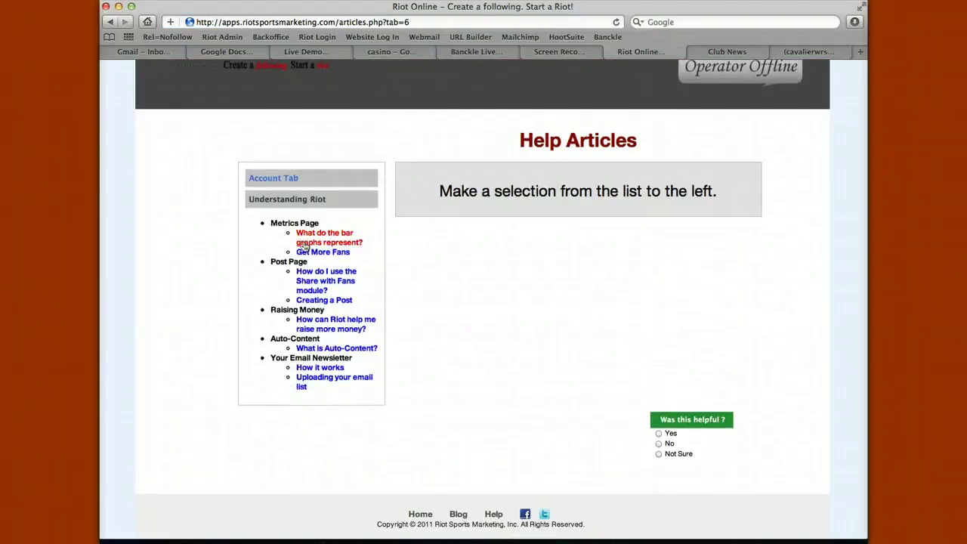
left_click(306, 239)
left_click(302, 293)
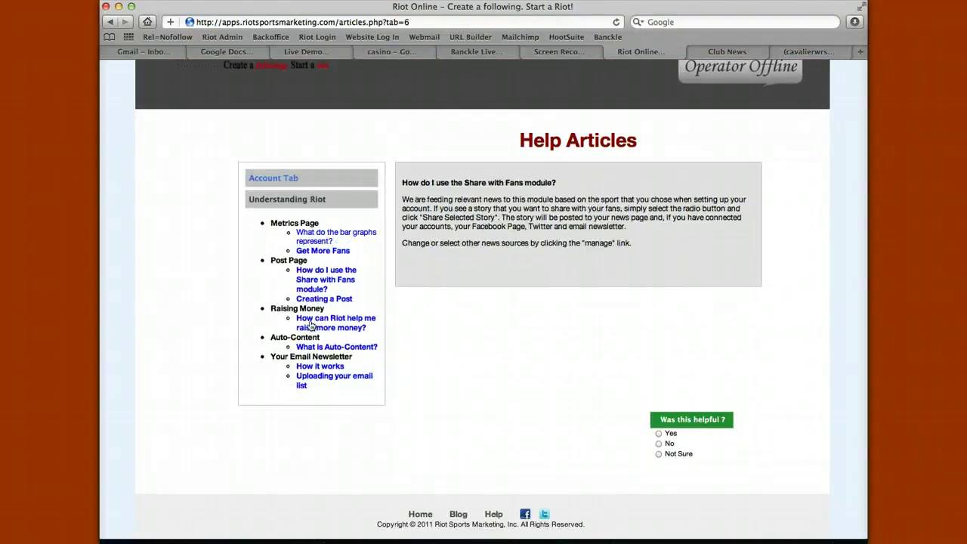
left_click(310, 323)
left_click(311, 355)
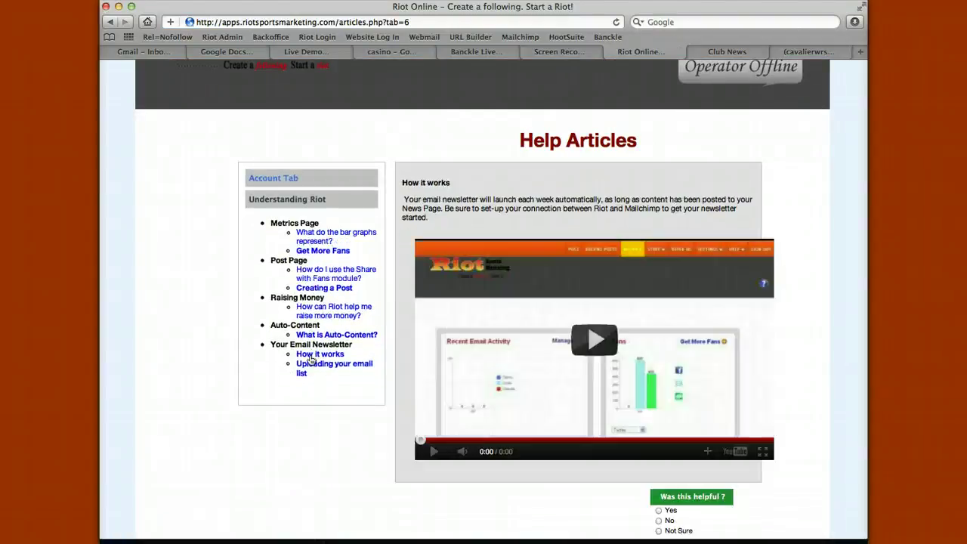
scroll(704, 103, "up", 2)
mouse_move(704, 103)
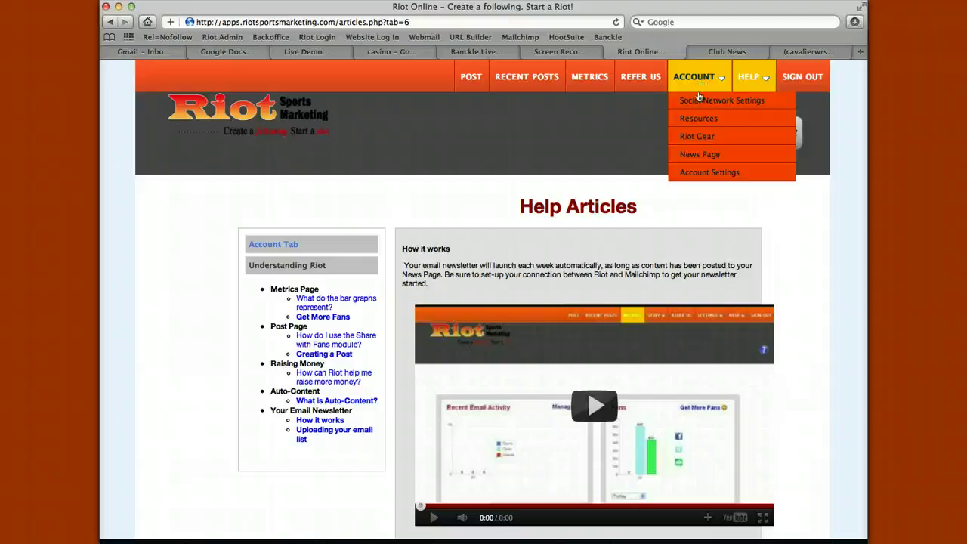
- Scroll through the Resource Gallery's templates and guides, like Timeline Template and How to Get Sponsors
left_click(697, 121)
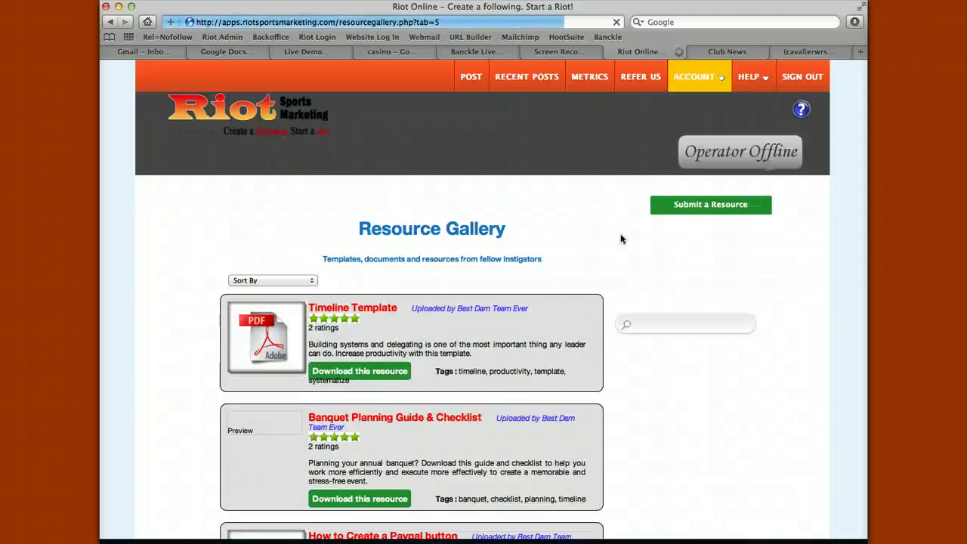
scroll(622, 238, "down", 3)
scroll(620, 239, "down", 8)
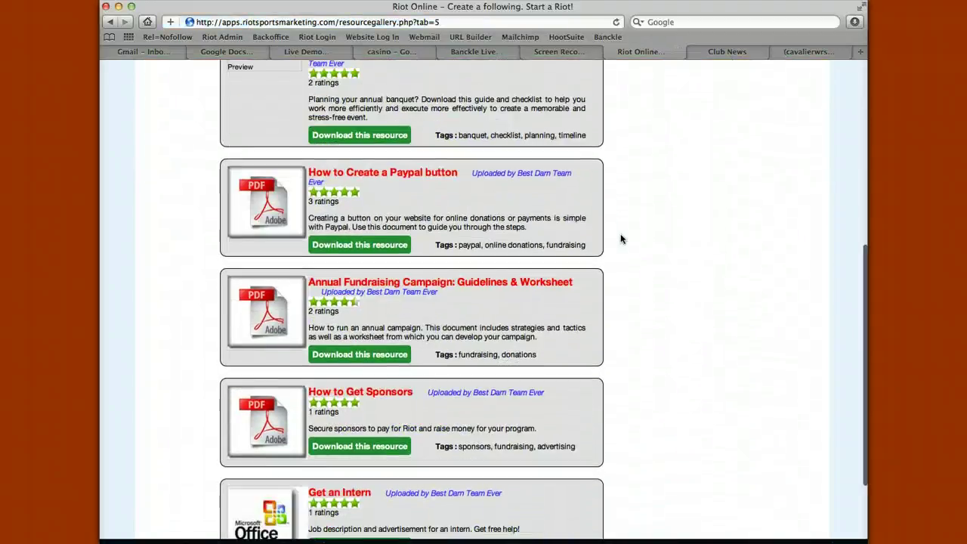
scroll(620, 238, "up", 5)
scroll(621, 238, "down", 4)
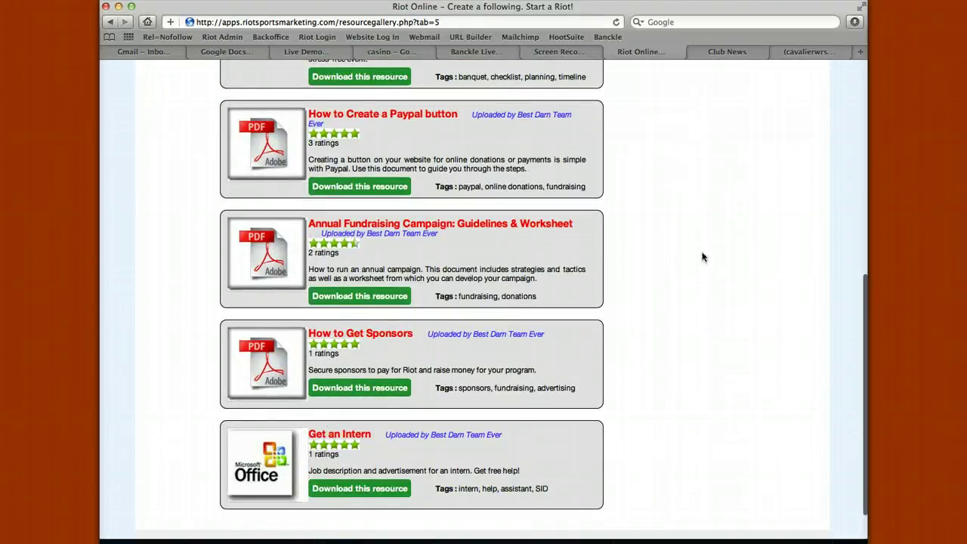
scroll(701, 257, "up", 7)
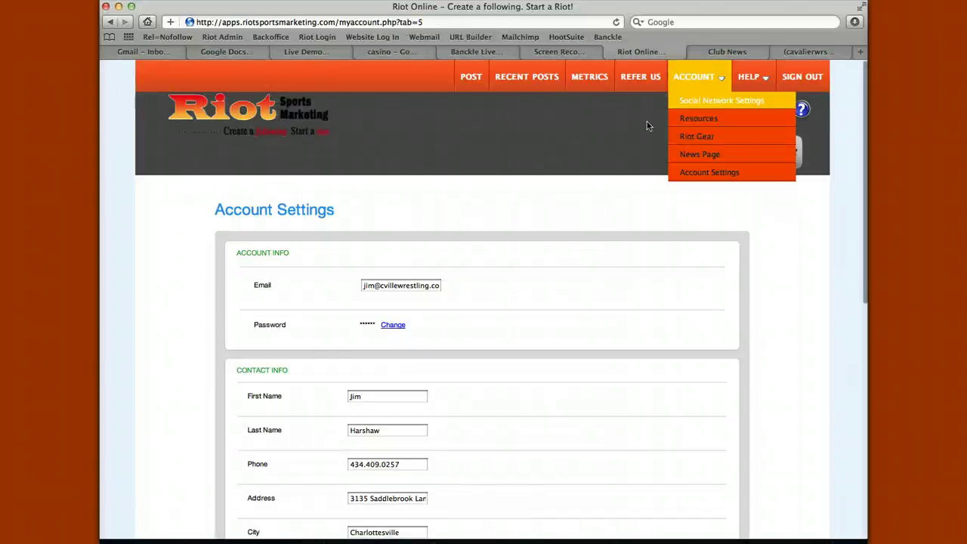
- Look over the filled-in Account Settings fields, then return to the POST page
scroll(567, 142, "down", 5)
scroll(567, 143, "down", 5)
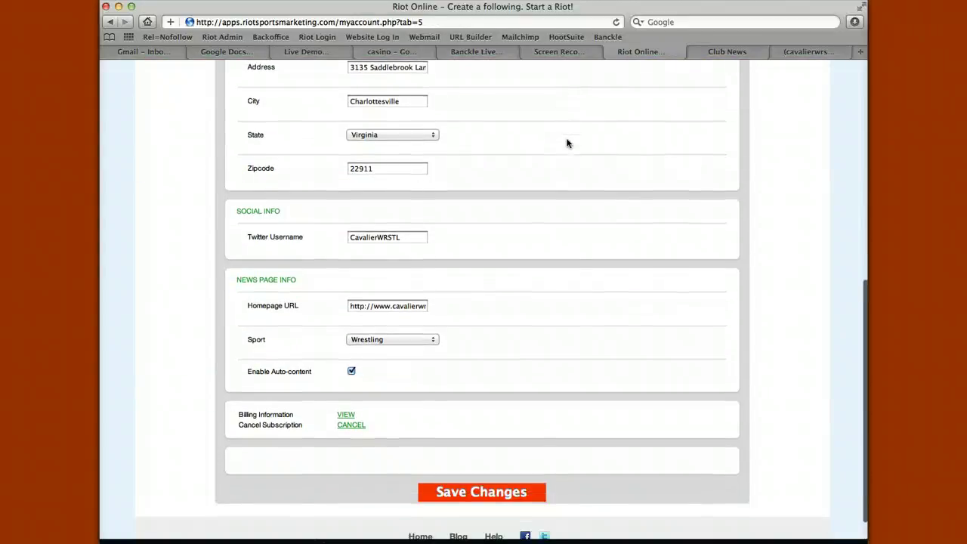
scroll(567, 143, "up", 10)
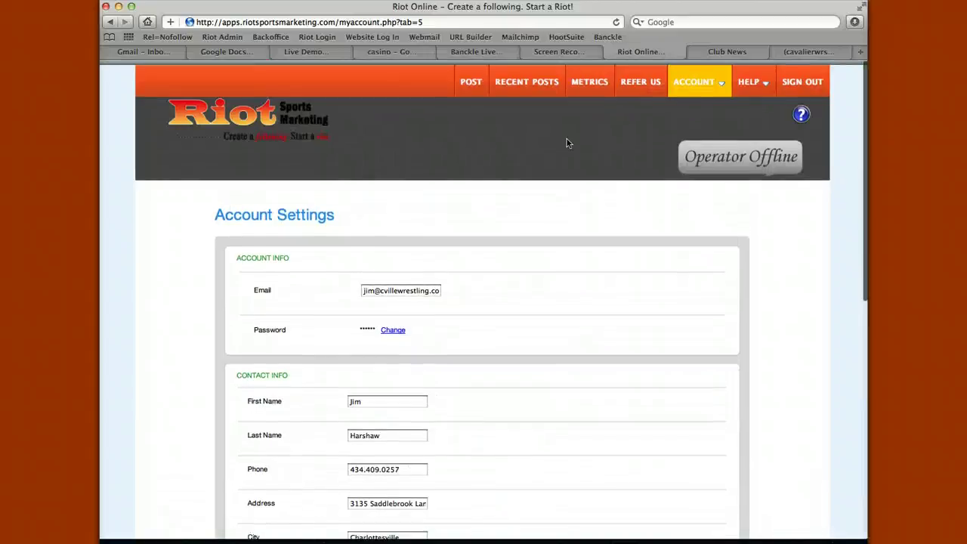
left_click(466, 76)
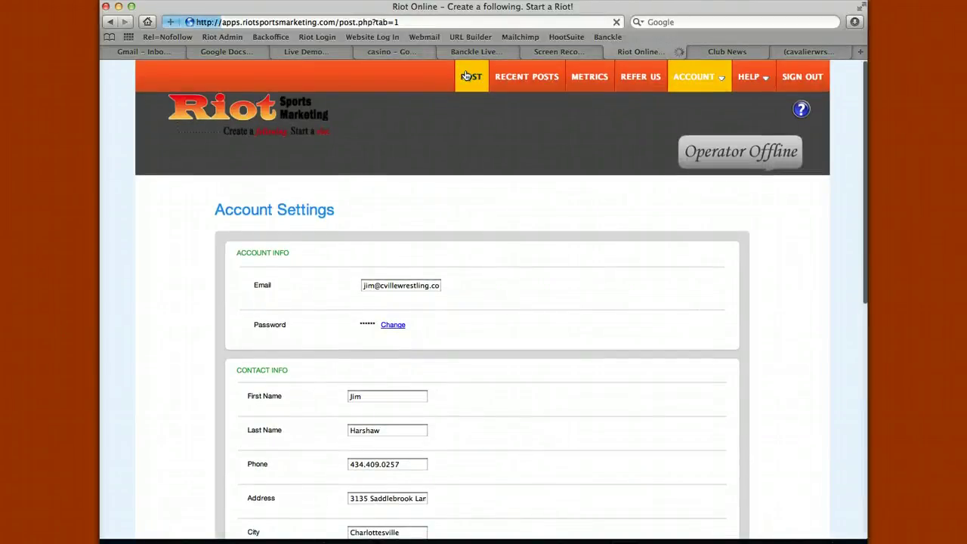